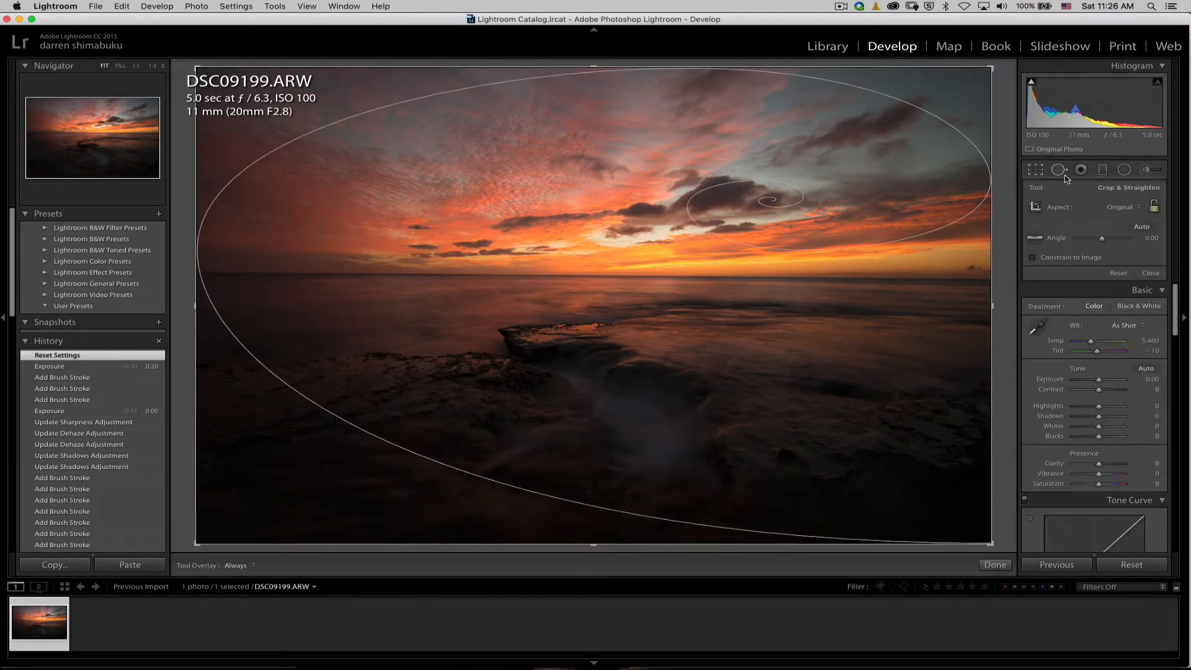
Straighten the photo with a crop angle of −0.55 and apply the crop.
left_click_drag(1008, 68, 1005, 67)
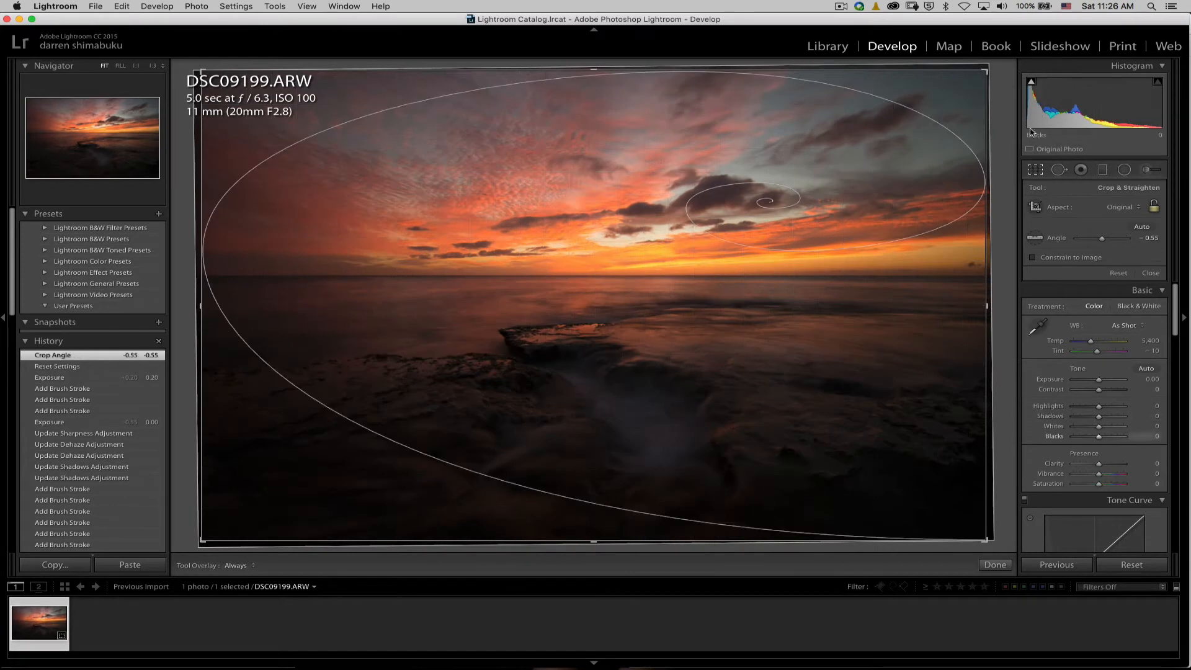
key("Return")
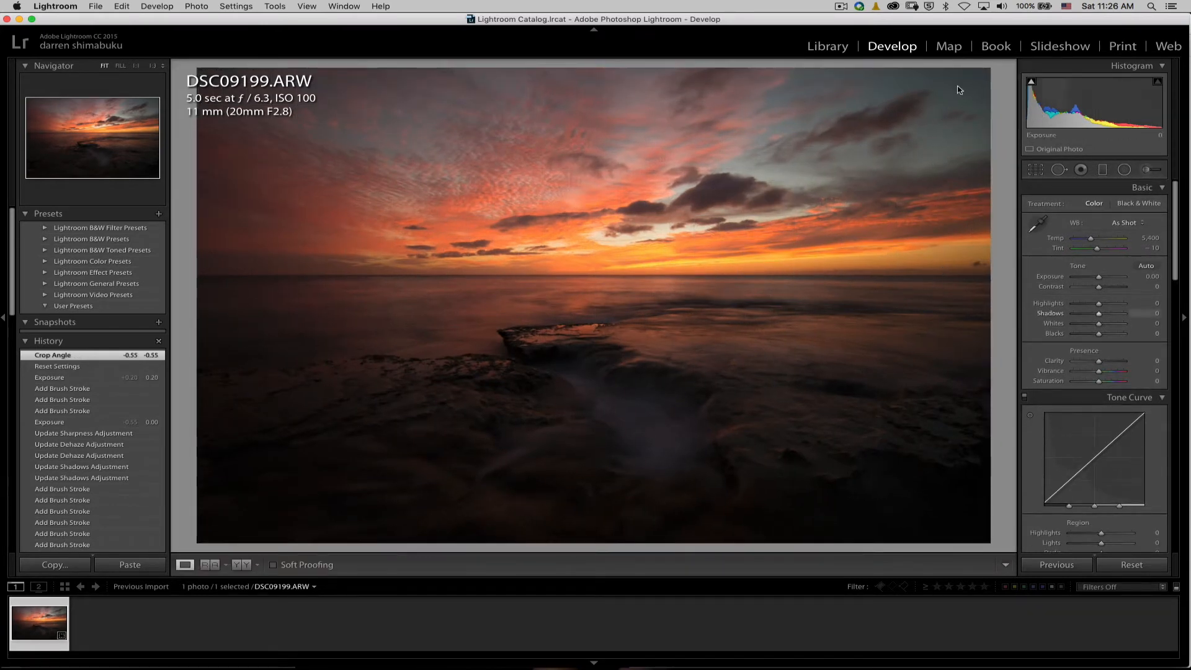
Set the white balance to Cloudy, then try a temperature of 7,186 and undo it.
left_click(1128, 225)
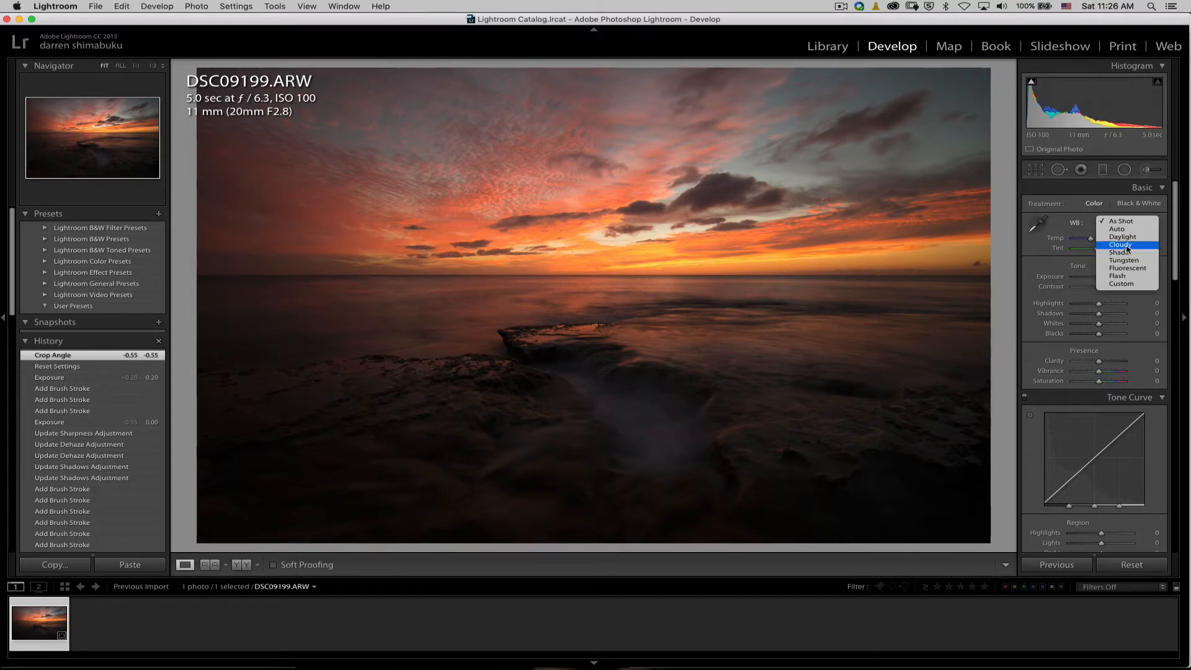
left_click(1128, 246)
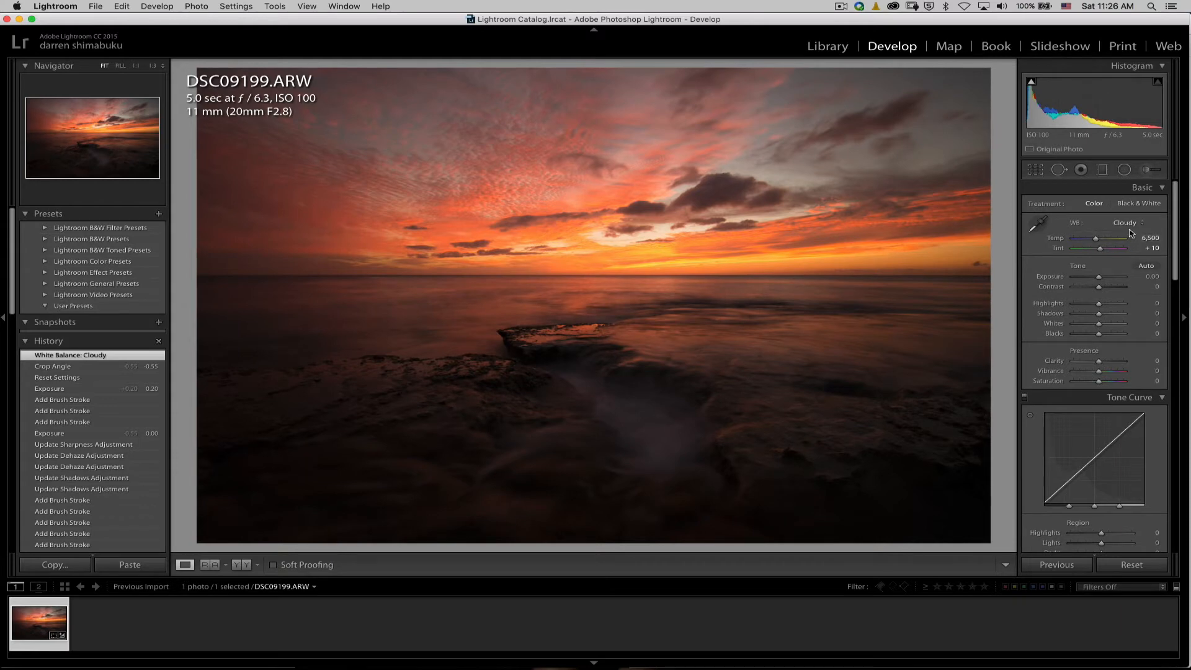
mouse_move(1096, 241)
left_mouse_down()
mouse_move(1110, 242)
mouse_move(1097, 243)
left_mouse_up()
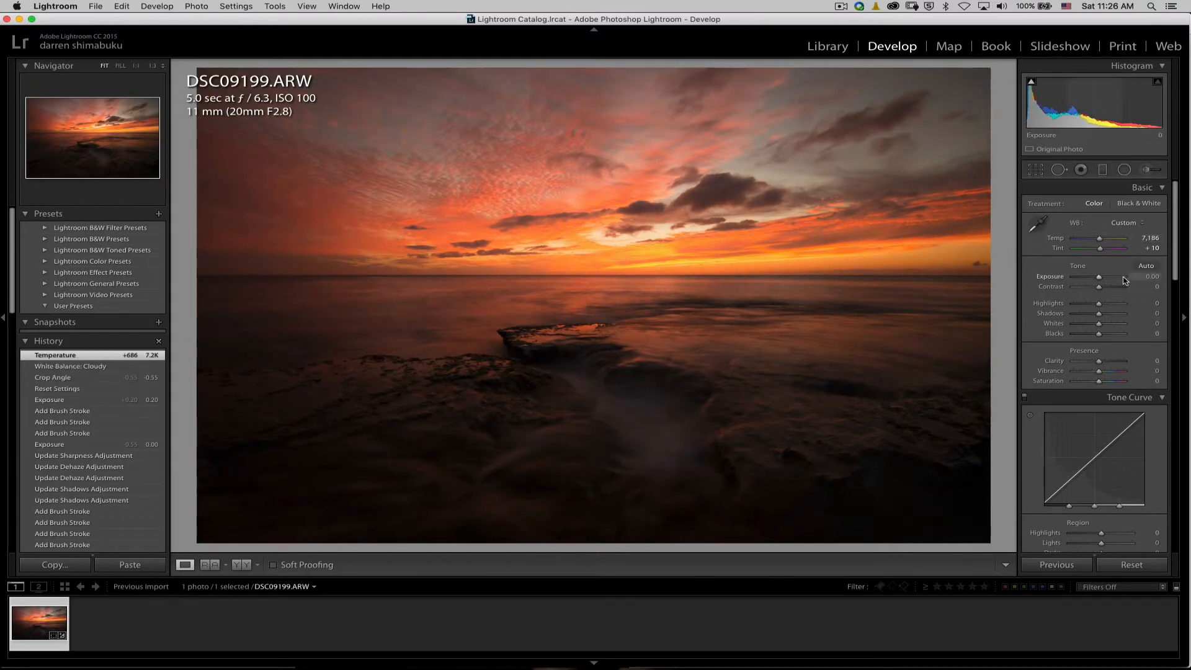
key("cmd+z")
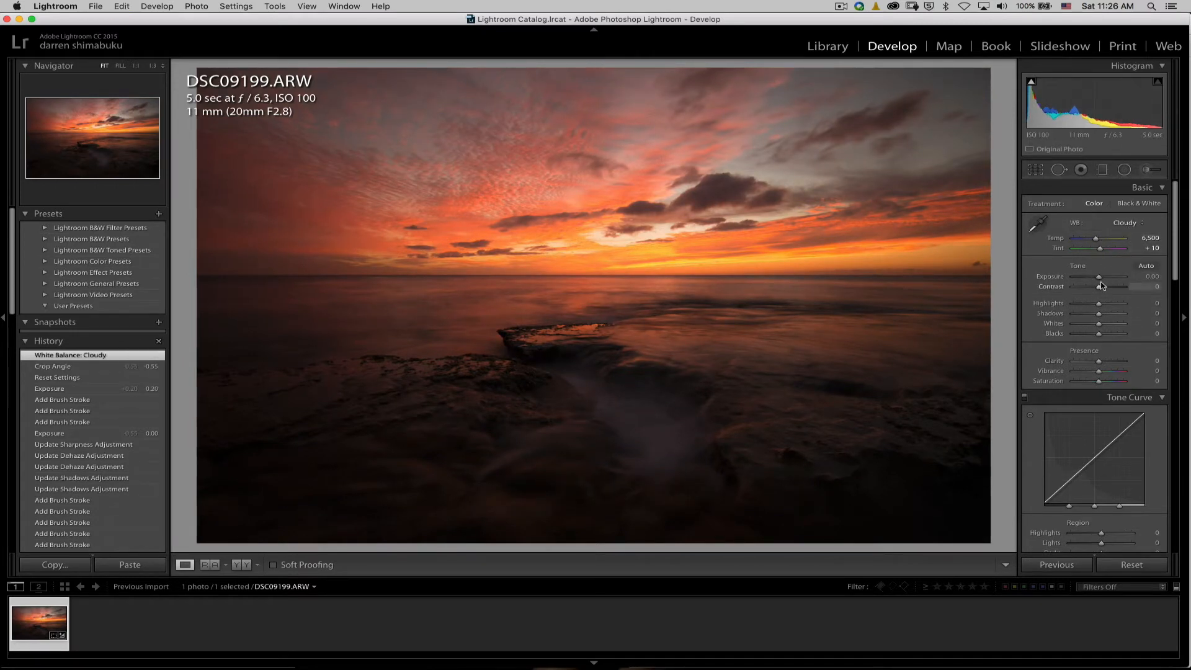
Set the photo's exposure to +0.30, highlights to −75 and shadows to +100.
left_click_drag(1100, 281, 1102, 280)
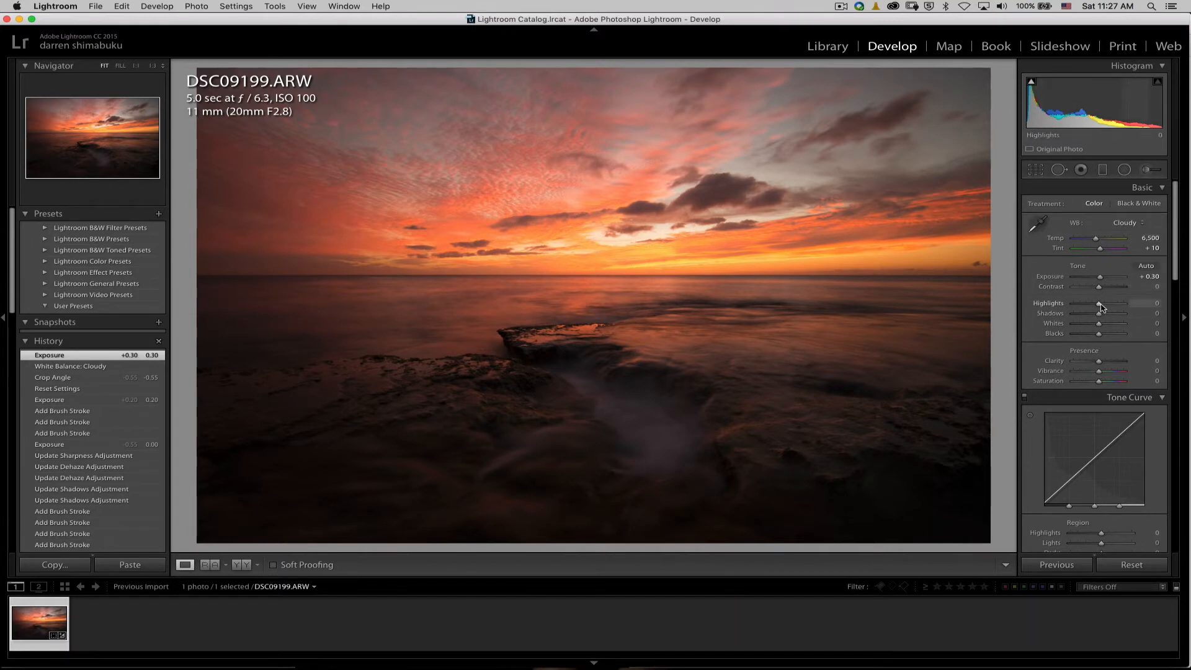
left_click_drag(1099, 304, 1081, 310)
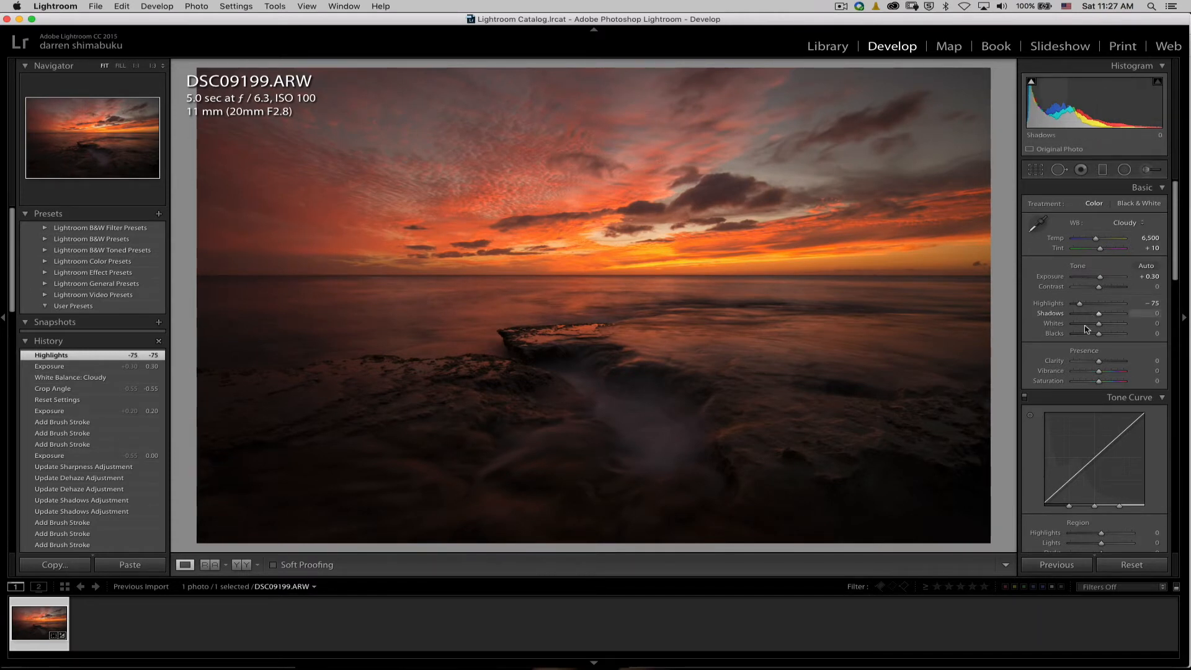
left_click_drag(1100, 318, 1136, 318)
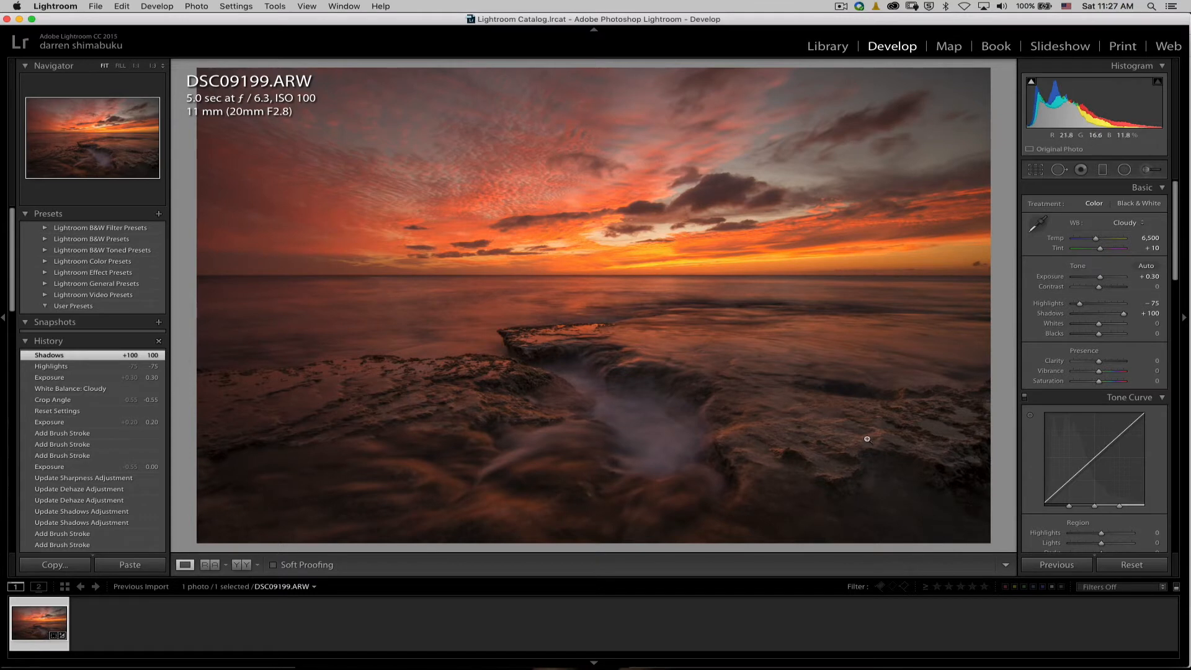
Remove chromatic aberration and enable lens profile corrections using a Tokina lens profile.
scroll(1102, 289, "down", 10)
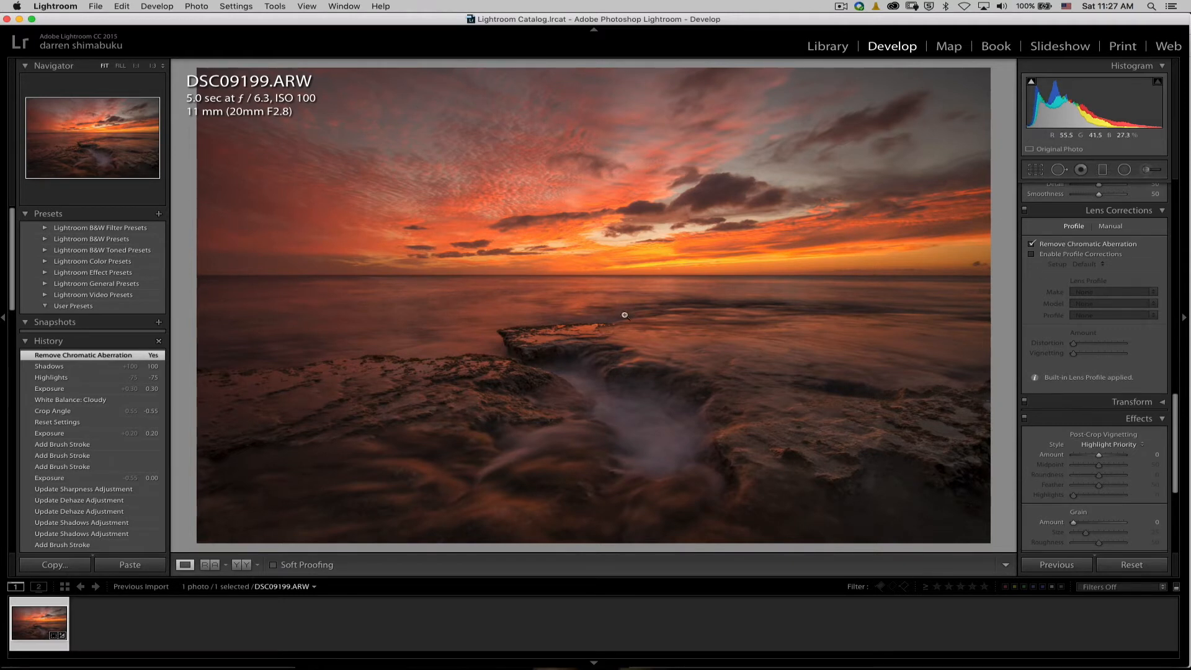
left_click(1089, 253)
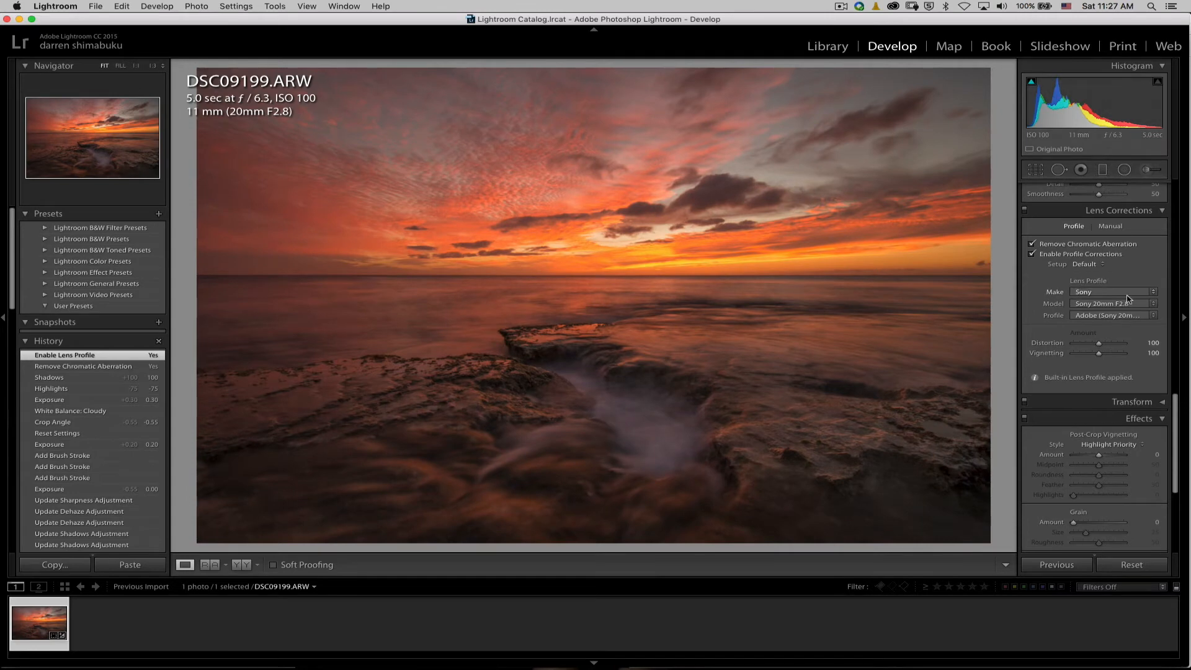
left_click(1100, 292)
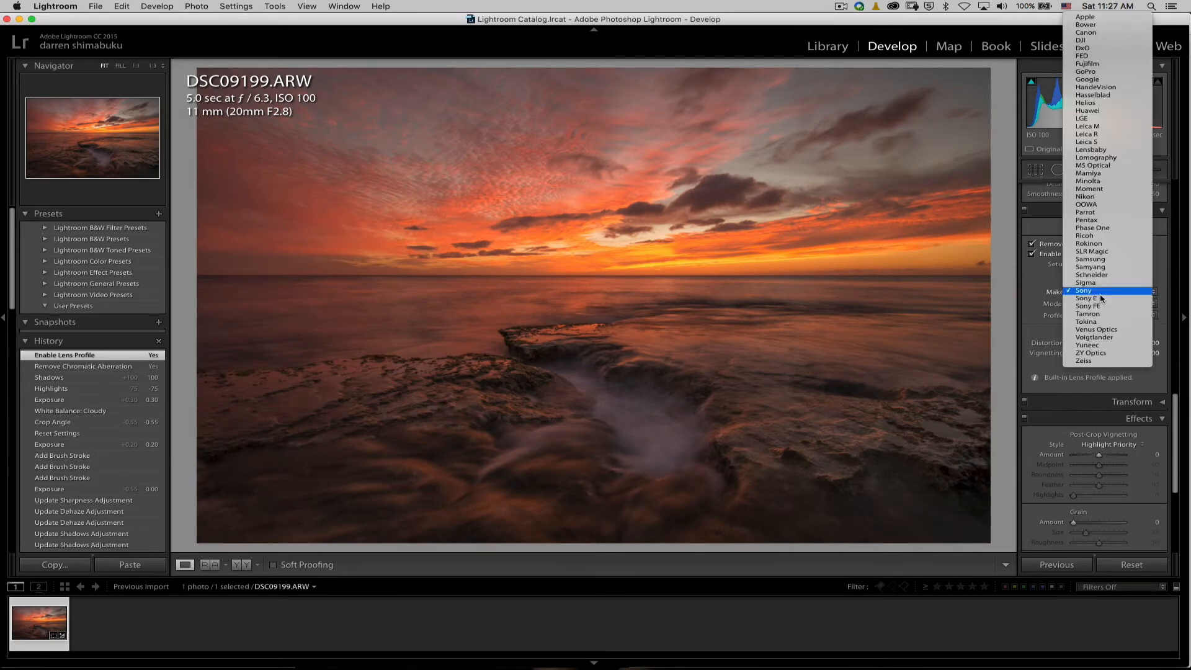
left_click(1108, 323)
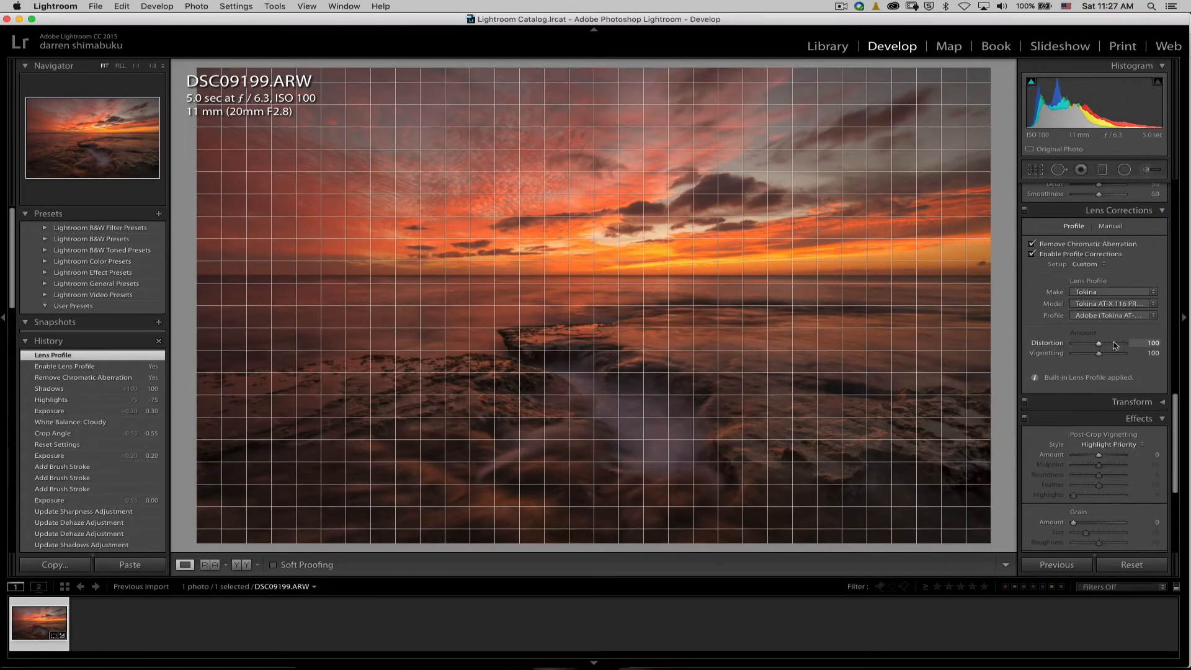
left_click(1114, 303)
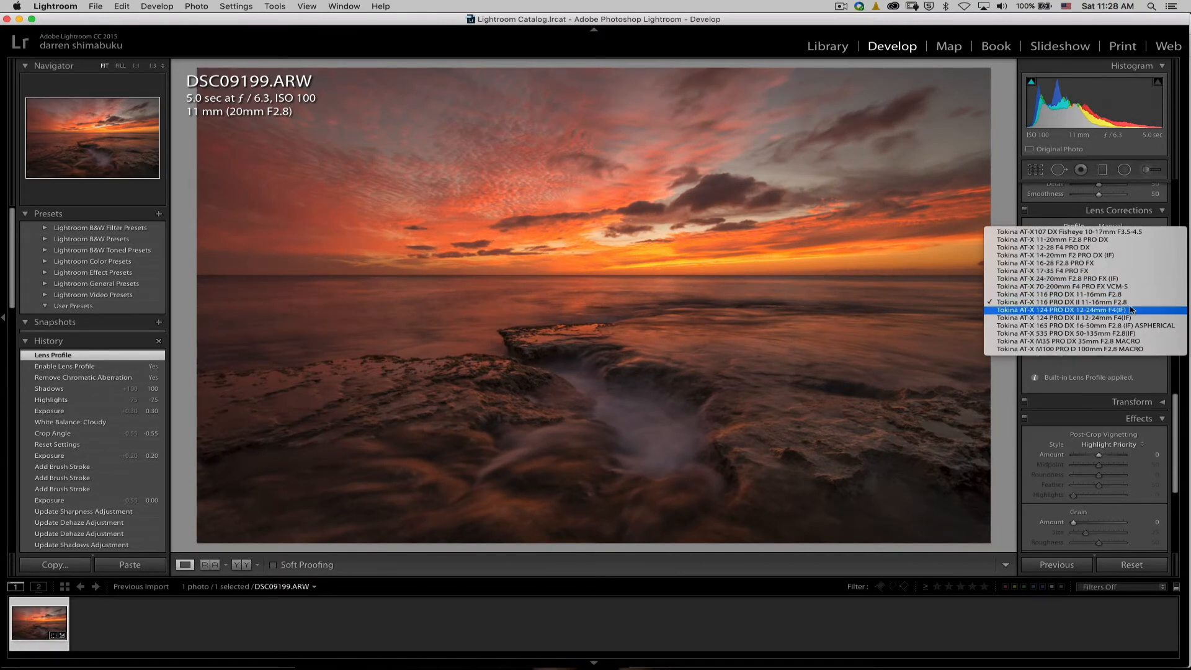
left_click(1130, 308)
Add a graduated filter over the upper sky, set its exposure to about −0.78 and lower its highlights.
scroll(1139, 485, "up", 15)
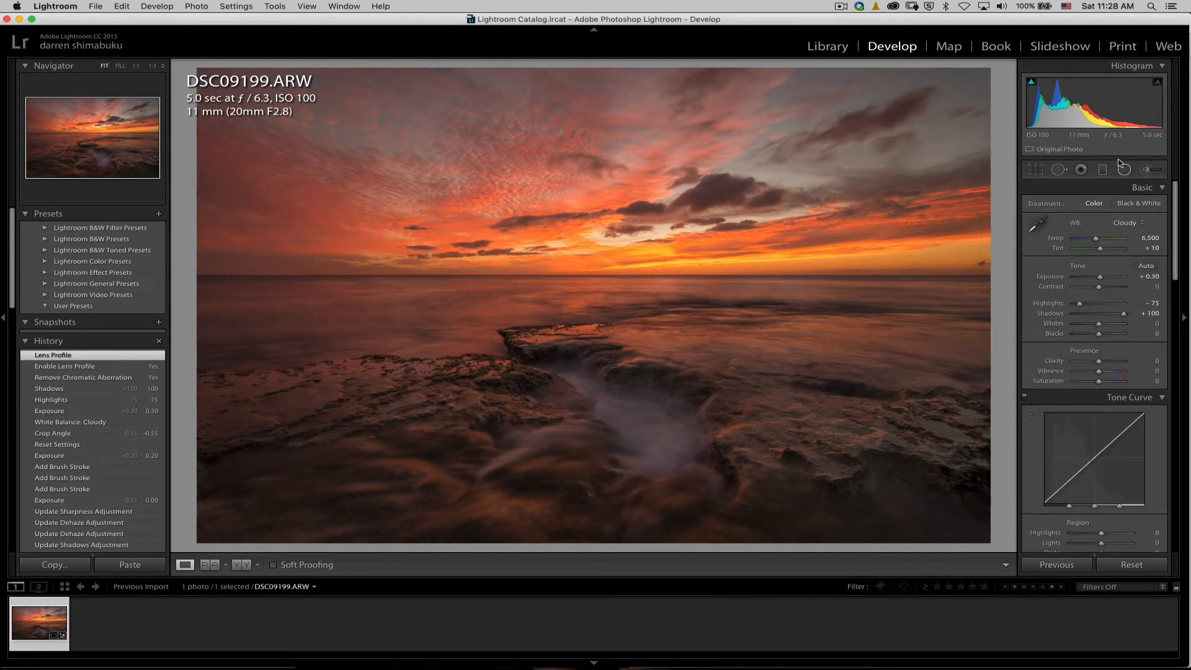
left_click(1103, 171)
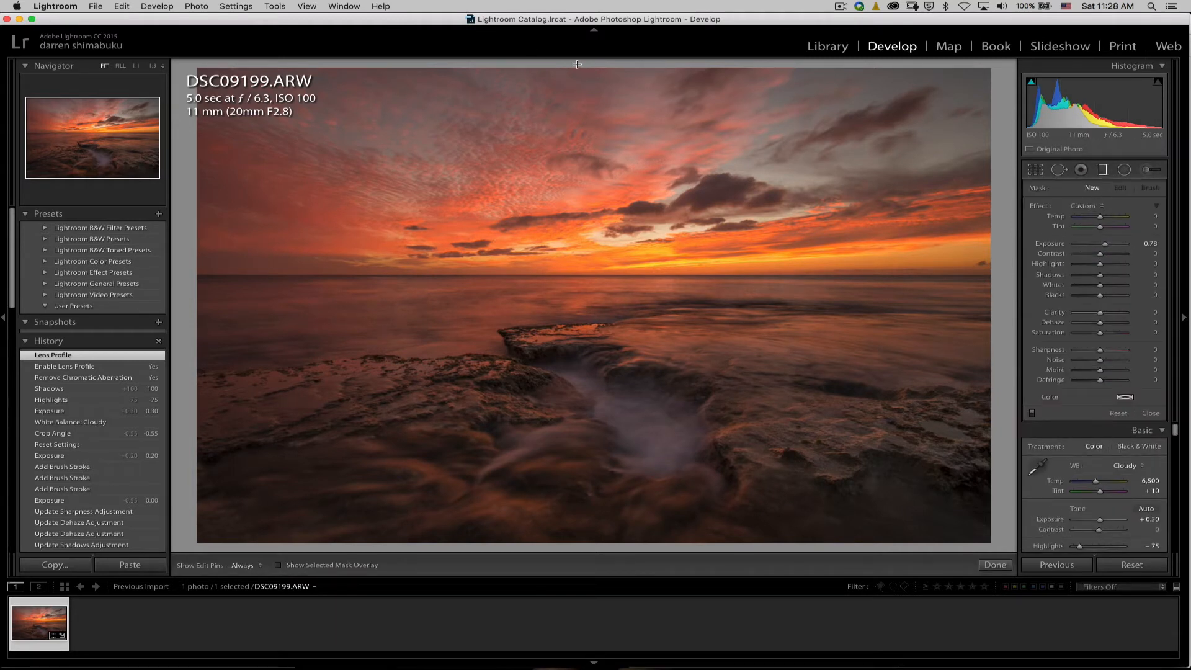
left_click_drag(571, 66, 571, 138)
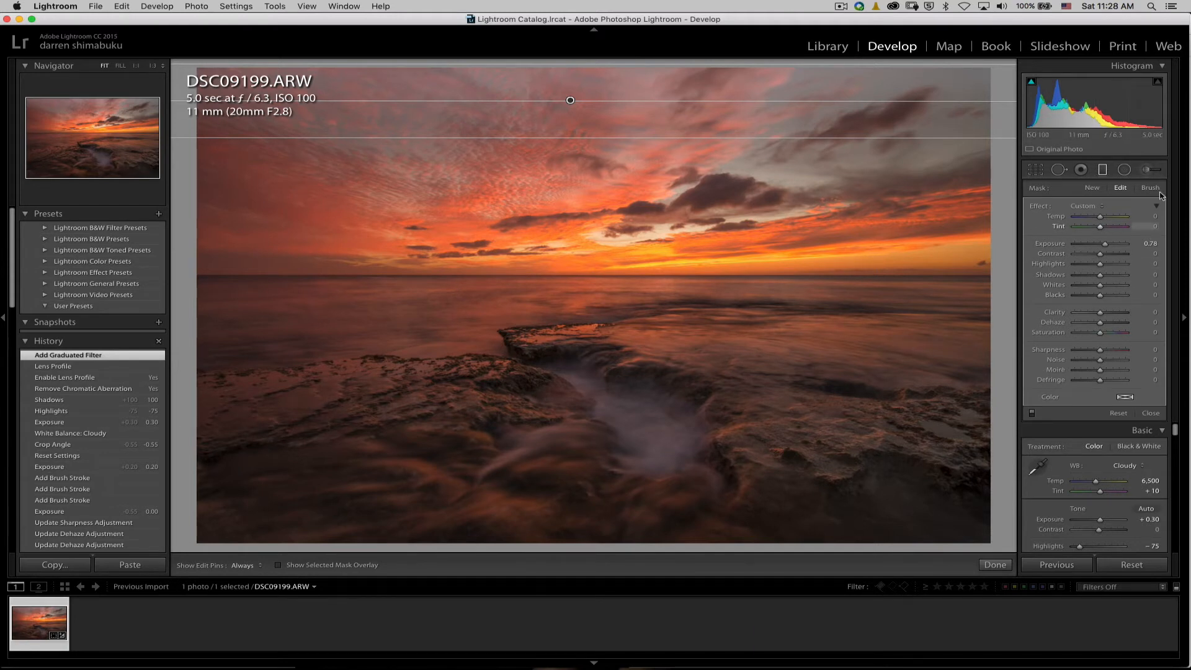
left_click_drag(1105, 246, 1098, 247)
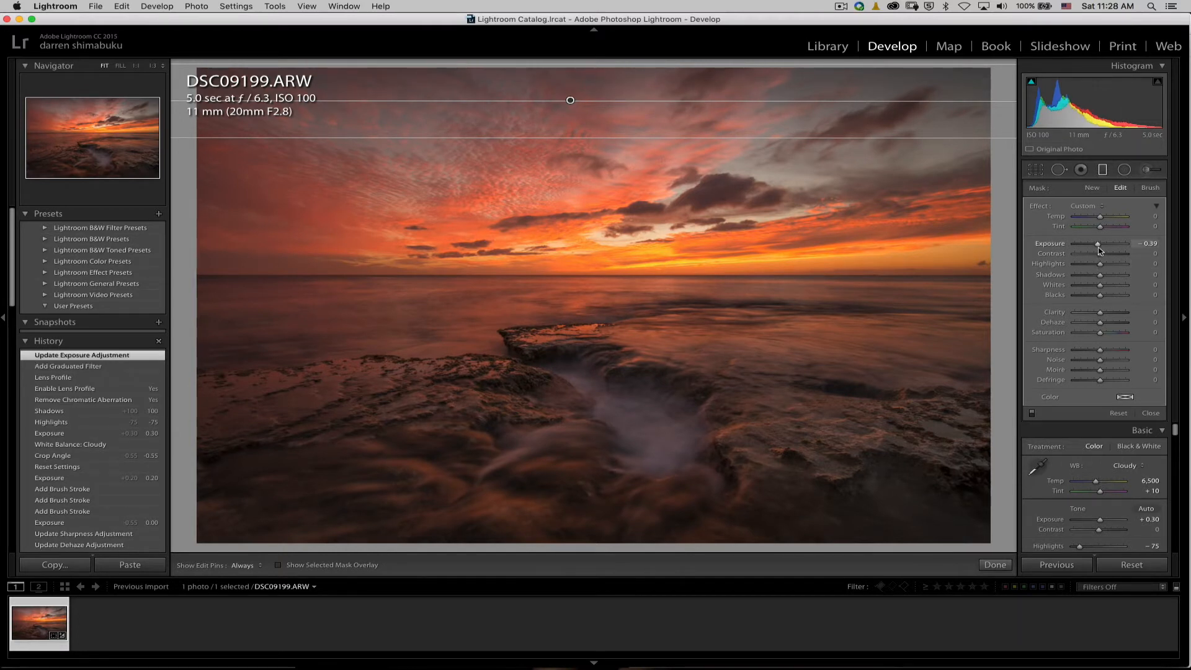
left_click_drag(1099, 245, 1096, 247)
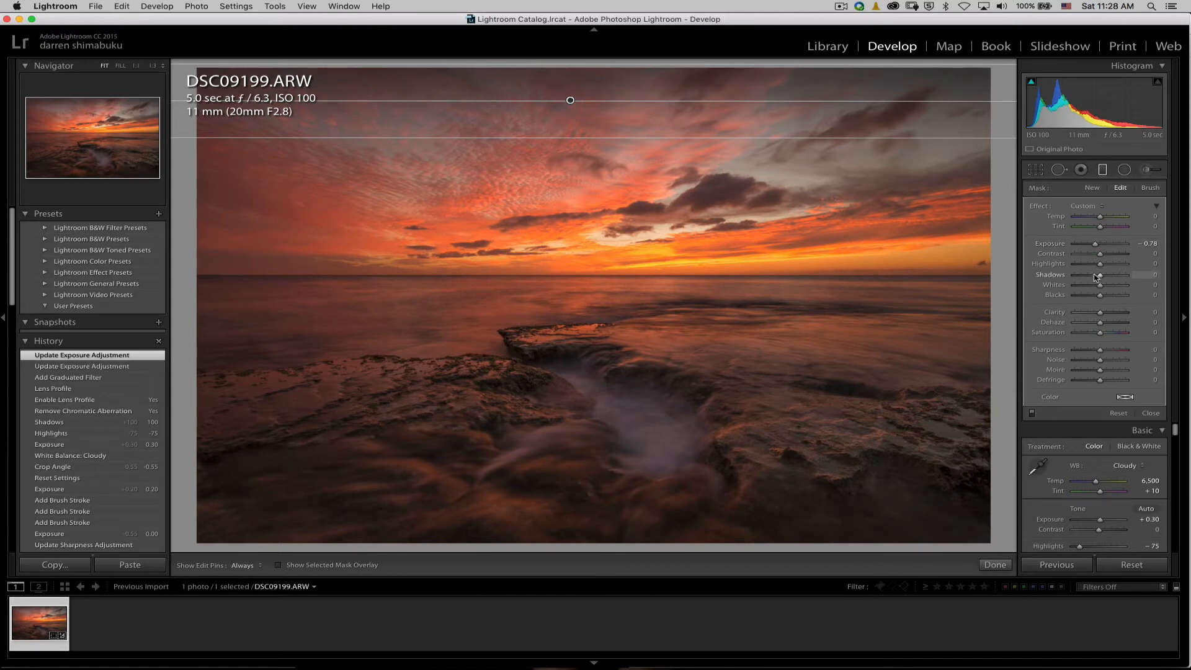
left_click_drag(1095, 267, 1081, 268)
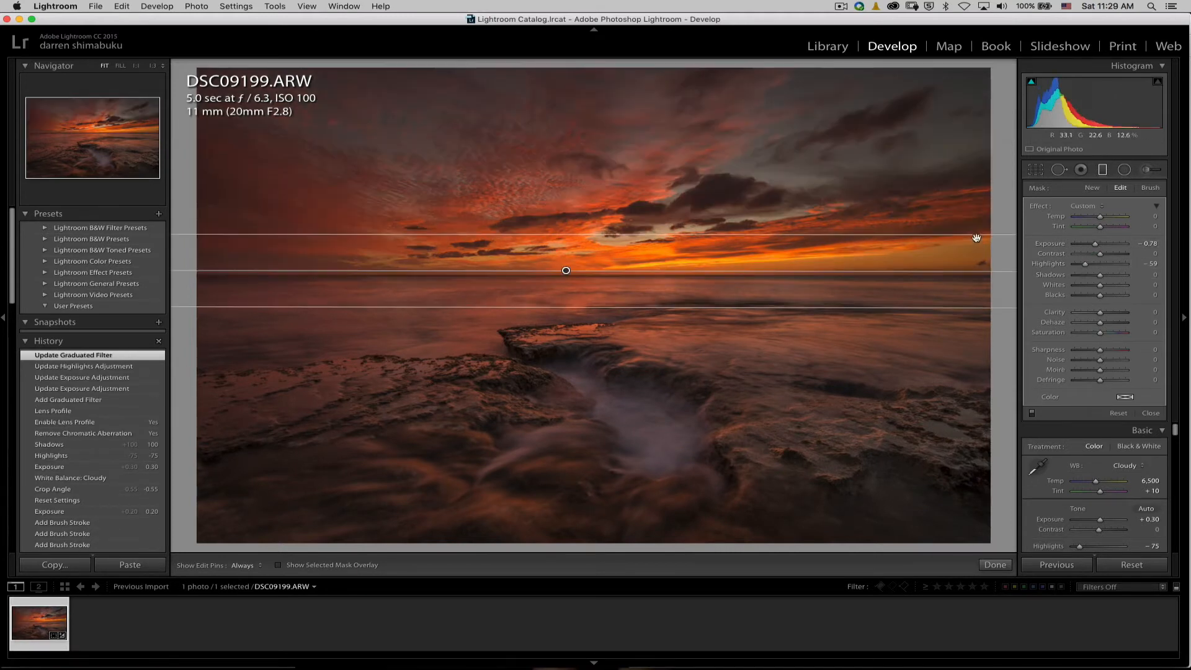
key("Return")
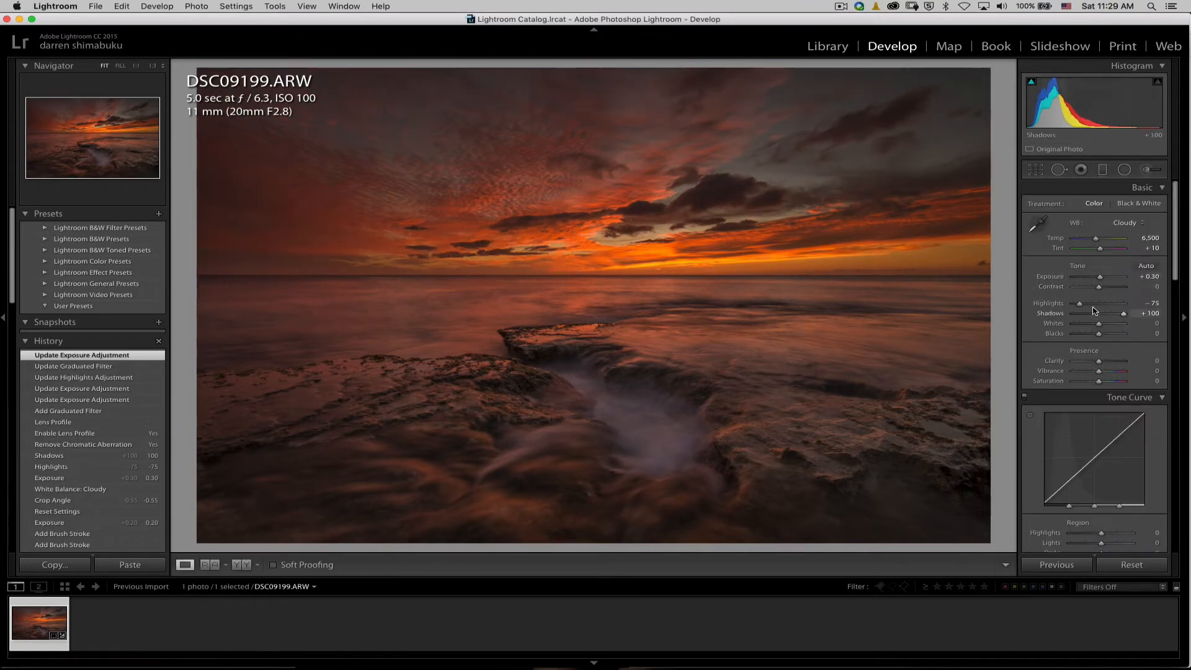
Set the photo's overall exposure to +0.80 and compare the edit with the original image.
left_click_drag(1101, 279, 1105, 281)
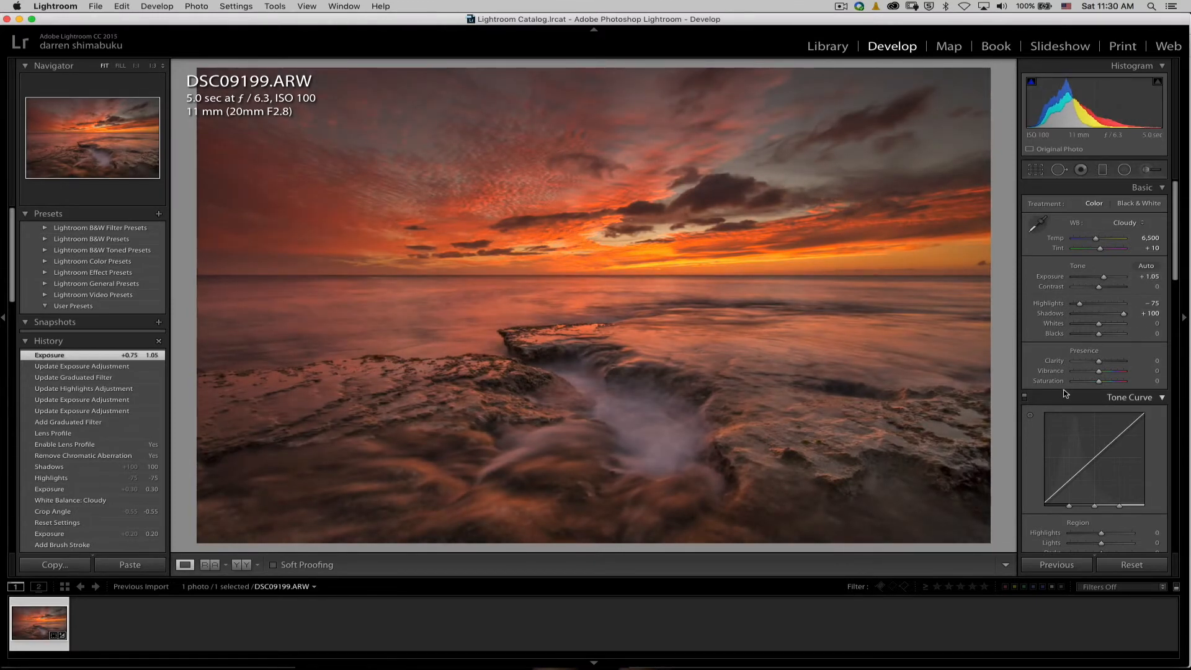
left_click_drag(1104, 278, 1103, 278)
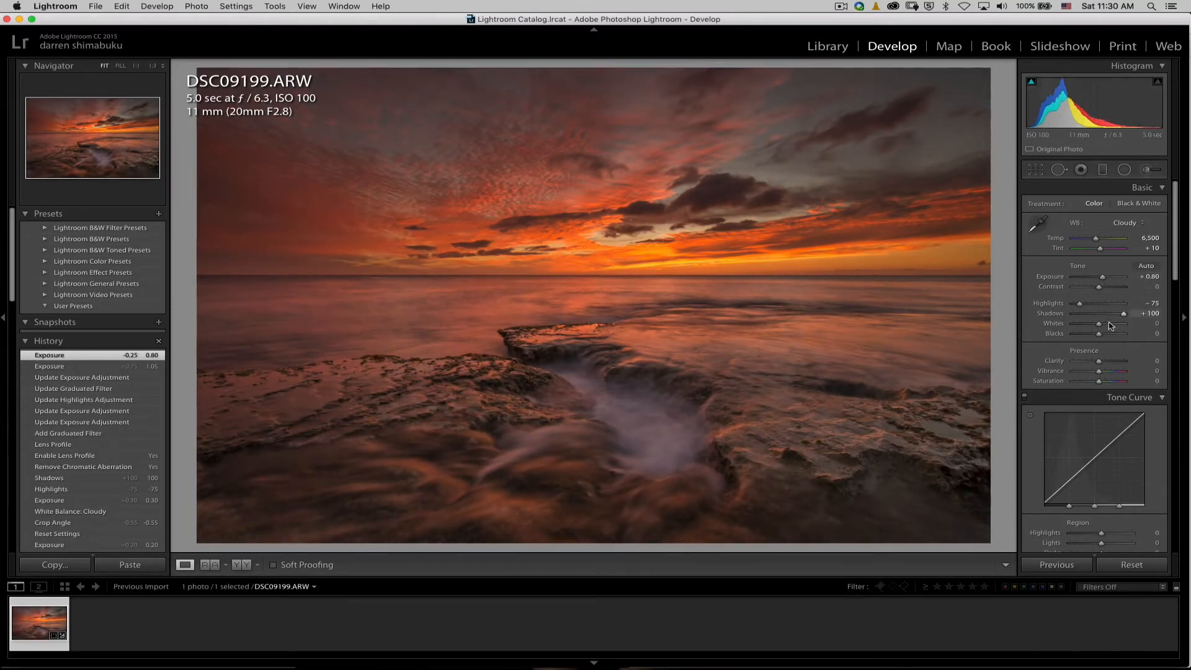
key("backslash")
key("backslash")
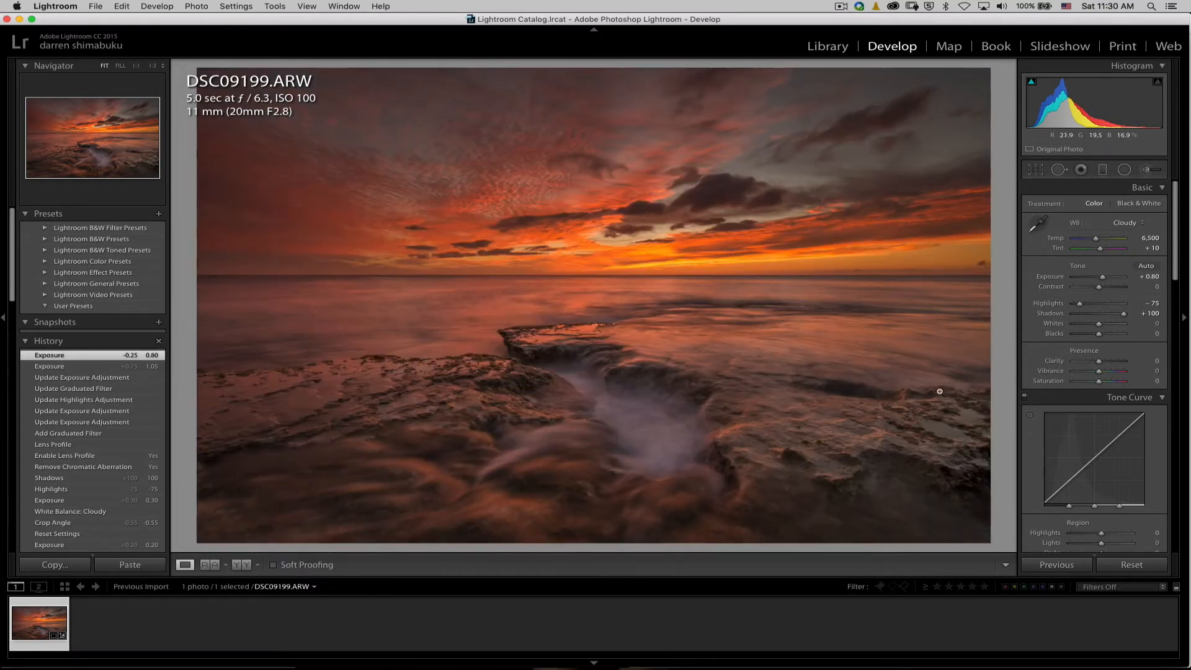
Paint an adjustment brush with Clarity 49 over the large rock areas on both sides of the water channel.
left_click(1149, 171)
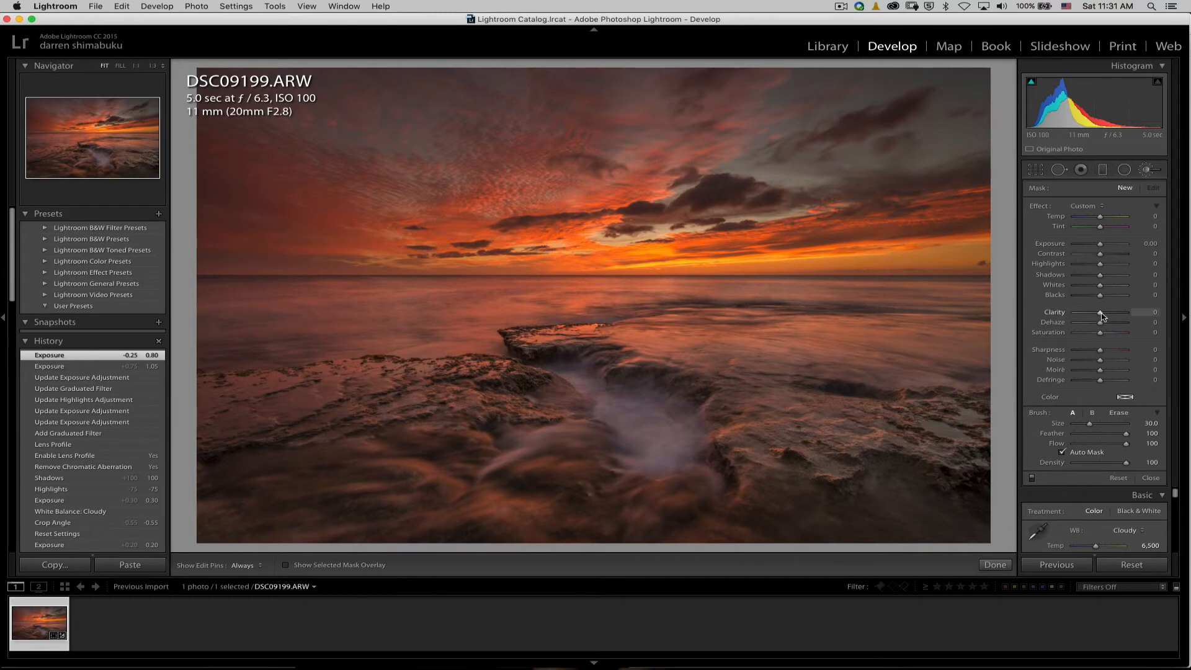
left_click_drag(1113, 317, 1114, 317)
scroll(843, 424, "down", 6)
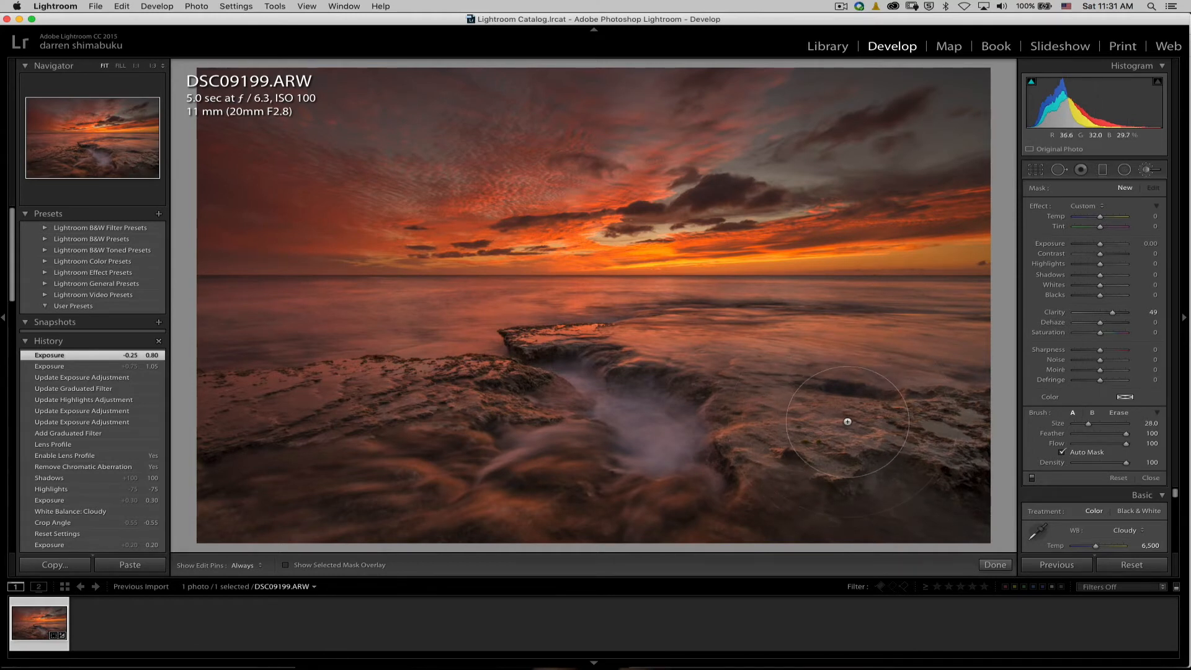
scroll(865, 430, "down", 3)
key("h")
mouse_move(874, 423)
left_mouse_down()
mouse_move(797, 431)
mouse_move(985, 453)
left_mouse_up()
mouse_move(482, 396)
left_mouse_down()
mouse_move(230, 407)
mouse_move(400, 395)
mouse_move(237, 423)
mouse_move(322, 427)
mouse_move(525, 399)
mouse_move(343, 410)
mouse_move(214, 439)
mouse_move(573, 333)
left_mouse_up()
Paint the same clarity adjustment with smaller brush sizes over the rock ledge, channel edges and remaining foreground.
key("bracketleft")
key("bracketleft")
key("bracketleft")
key("bracketleft")
key("bracketleft")
key("bracketleft")
key("bracketleft")
key("bracketleft")
key("bracketleft")
key("bracketleft")
key("bracketleft")
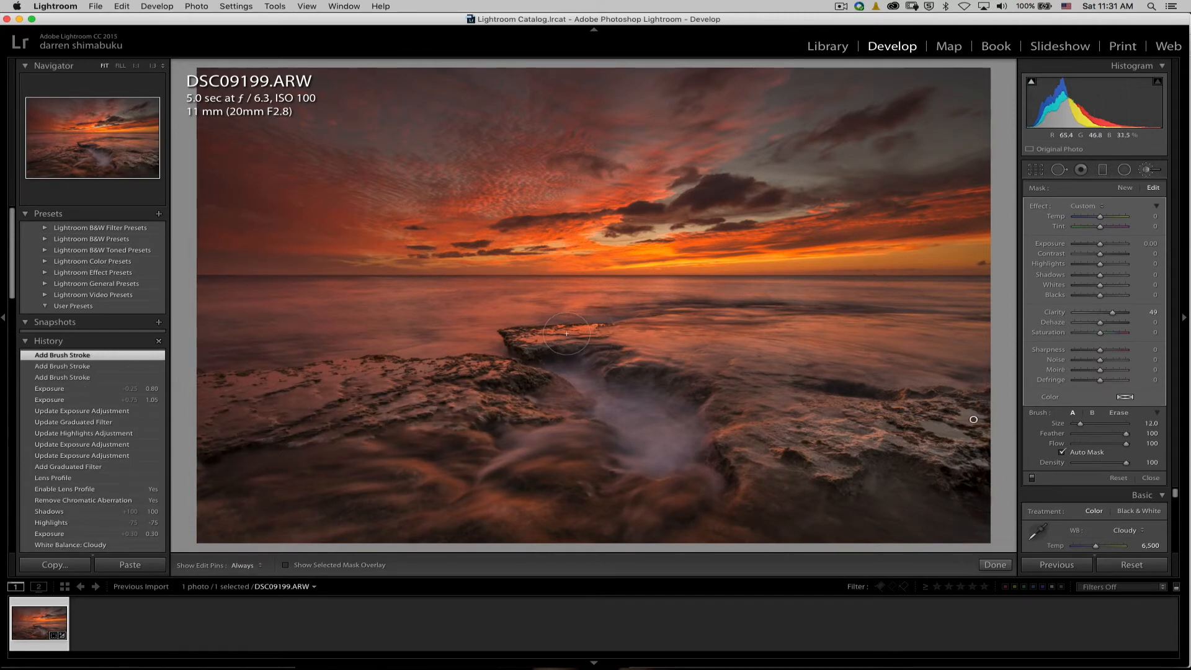
mouse_move(552, 337)
left_mouse_down()
mouse_move(525, 336)
mouse_move(550, 348)
left_mouse_up()
left_click_drag(579, 435, 554, 441)
key("bracketright")
key("bracketright")
key("bracketright")
key("bracketleft")
mouse_move(405, 476)
left_mouse_down()
mouse_move(428, 505)
mouse_move(377, 503)
mouse_move(234, 539)
mouse_move(239, 515)
mouse_move(449, 541)
left_mouse_up()
mouse_move(795, 514)
left_mouse_down()
mouse_move(838, 480)
mouse_move(620, 503)
mouse_move(588, 486)
mouse_move(579, 494)
mouse_move(814, 470)
mouse_move(881, 487)
mouse_move(855, 488)
mouse_move(974, 483)
mouse_move(900, 463)
mouse_move(860, 465)
mouse_move(962, 487)
mouse_move(981, 469)
mouse_move(849, 459)
left_mouse_up()
mouse_move(743, 457)
left_mouse_down()
mouse_move(718, 458)
mouse_move(736, 433)
left_mouse_up()
left_click_drag(595, 359, 514, 340)
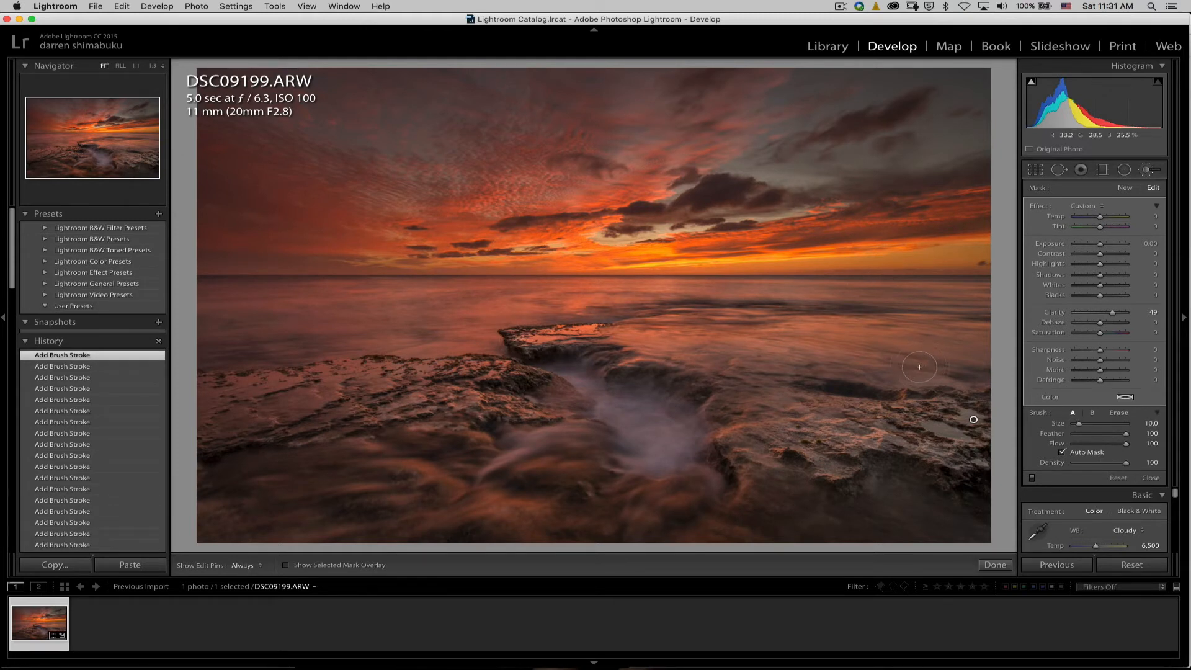
key("bracketright")
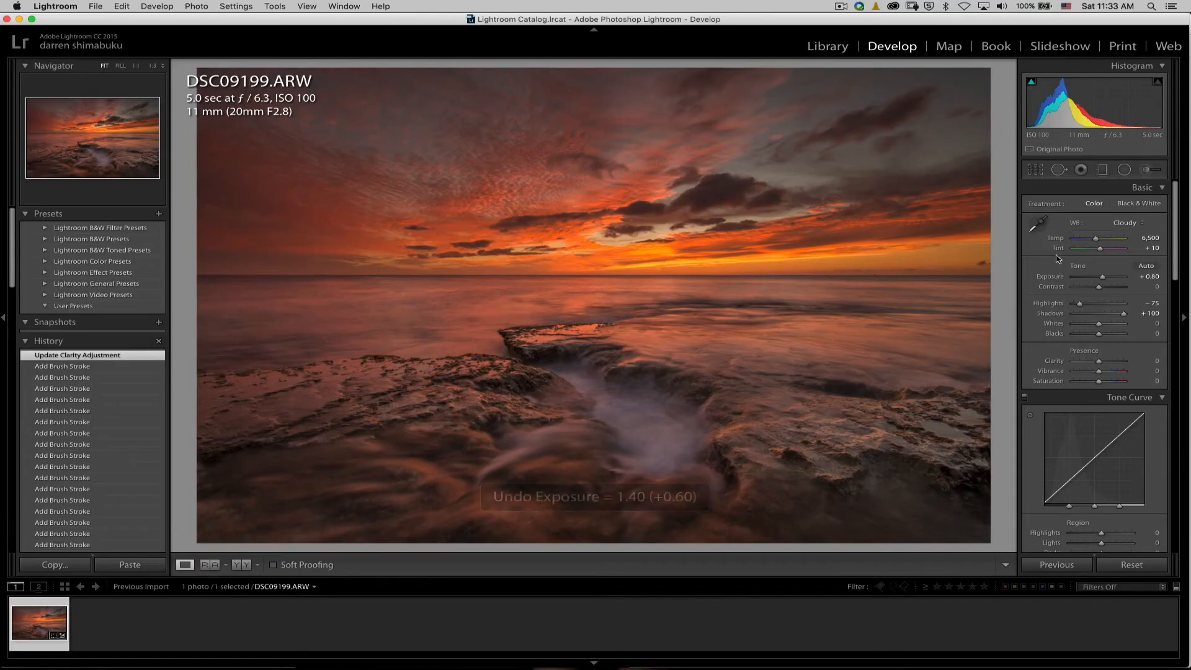
Prepare a new brush adjustment with exposure 1.07 and size 8, undoing a test stroke on the left rock.
left_click(1147, 170)
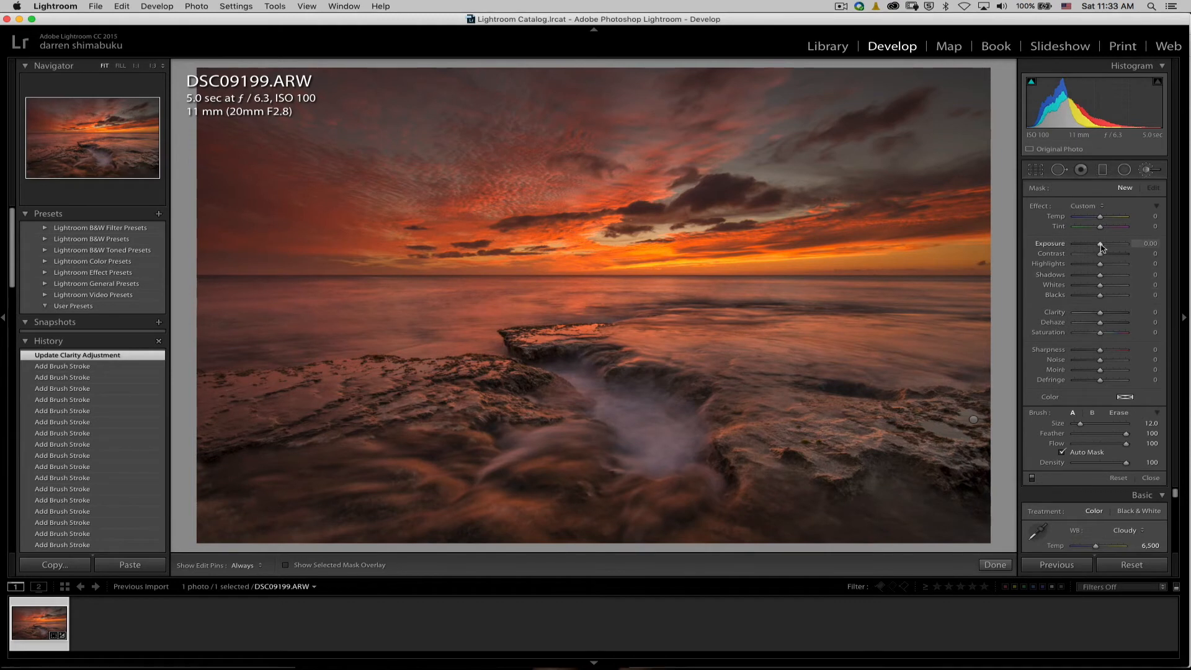
left_click_drag(1105, 247, 1108, 245)
key("bracketleft")
key("bracketleft")
key("bracketleft")
key("bracketleft")
mouse_move(337, 414)
left_mouse_down()
mouse_move(337, 393)
mouse_move(408, 389)
left_mouse_up()
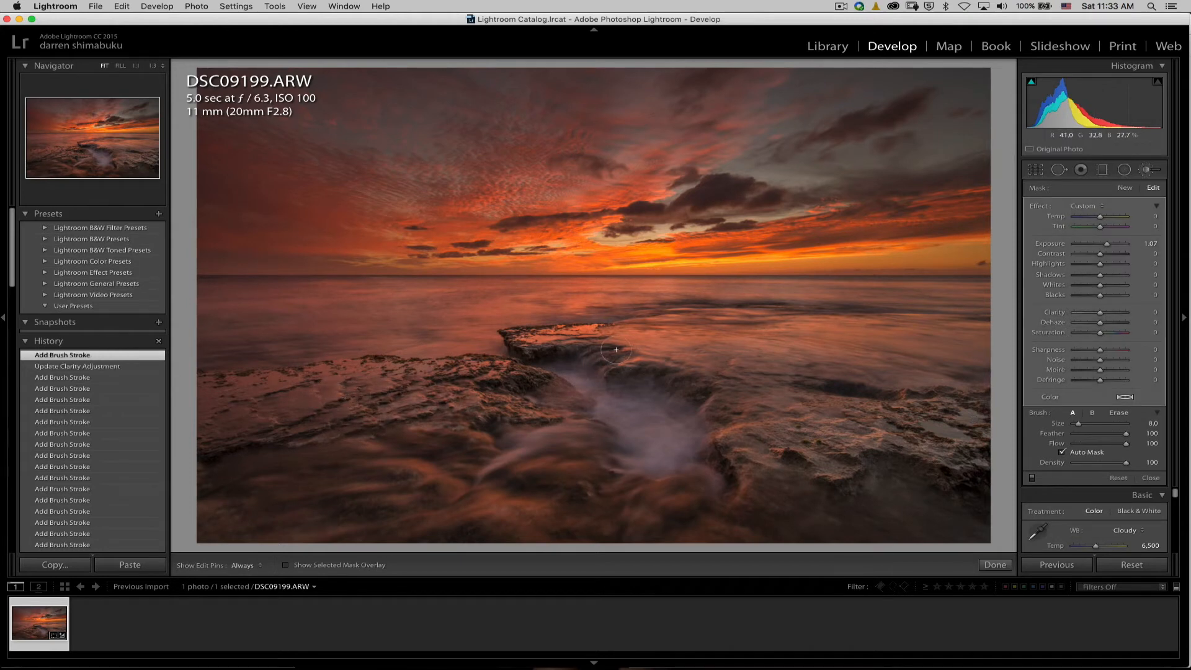
key("super+z")
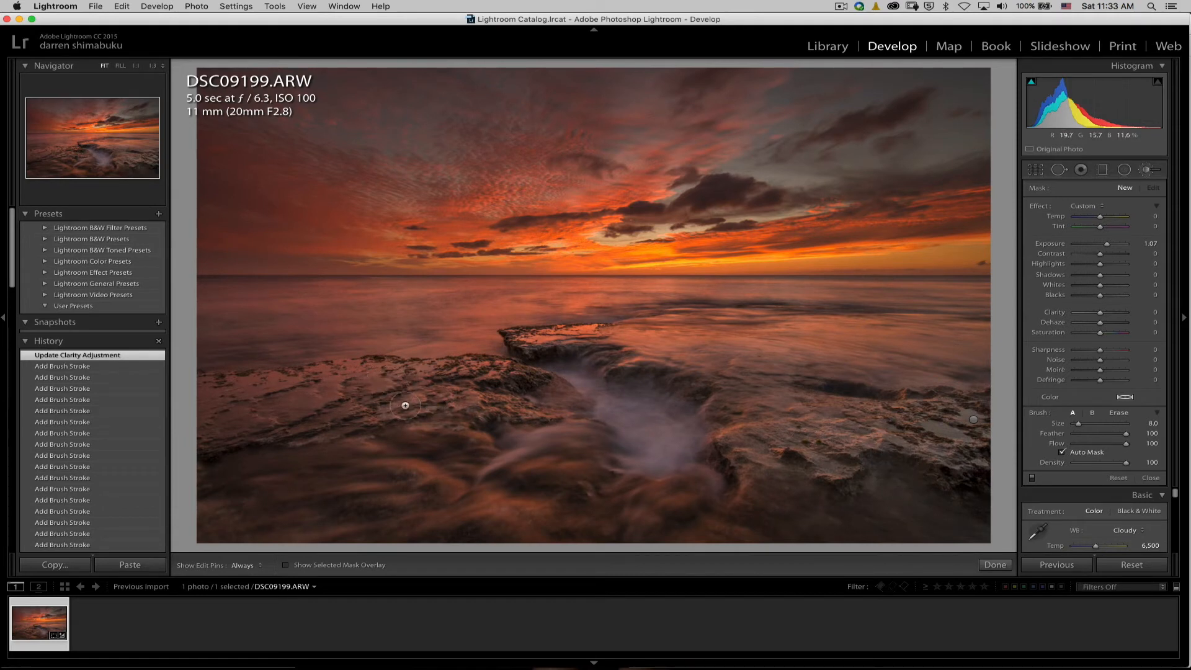
Brush the exposure increase onto the misty water in the rock channel and erase the overspill.
key("h")
mouse_move(587, 389)
left_mouse_down()
mouse_move(595, 358)
mouse_move(575, 358)
mouse_move(684, 343)
mouse_move(641, 366)
mouse_move(641, 413)
left_mouse_up()
key("alt")
right_click(638, 398)
left_click(628, 396)
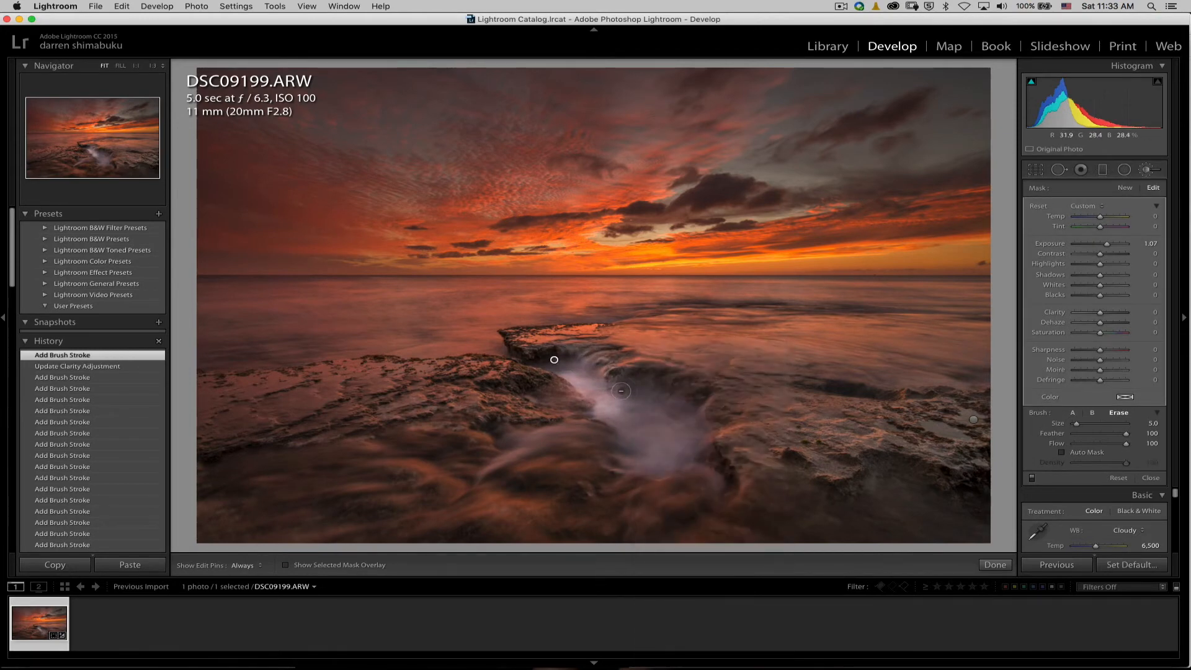
scroll(622, 400, "up", 1)
mouse_move(629, 399)
left_mouse_down()
mouse_move(682, 408)
mouse_move(621, 443)
mouse_move(536, 448)
mouse_move(596, 443)
mouse_move(684, 403)
mouse_move(664, 382)
left_mouse_up()
left_click_drag(572, 370, 639, 407)
Paint the foreground water with a size 21 brush, reduce the adjustment's exposure to 0.69 and finish brushing.
scroll(493, 475, "up", 1)
scroll(496, 477, "up", 7)
mouse_move(372, 489)
left_mouse_down()
mouse_move(204, 527)
mouse_move(732, 518)
mouse_move(991, 538)
left_mouse_up()
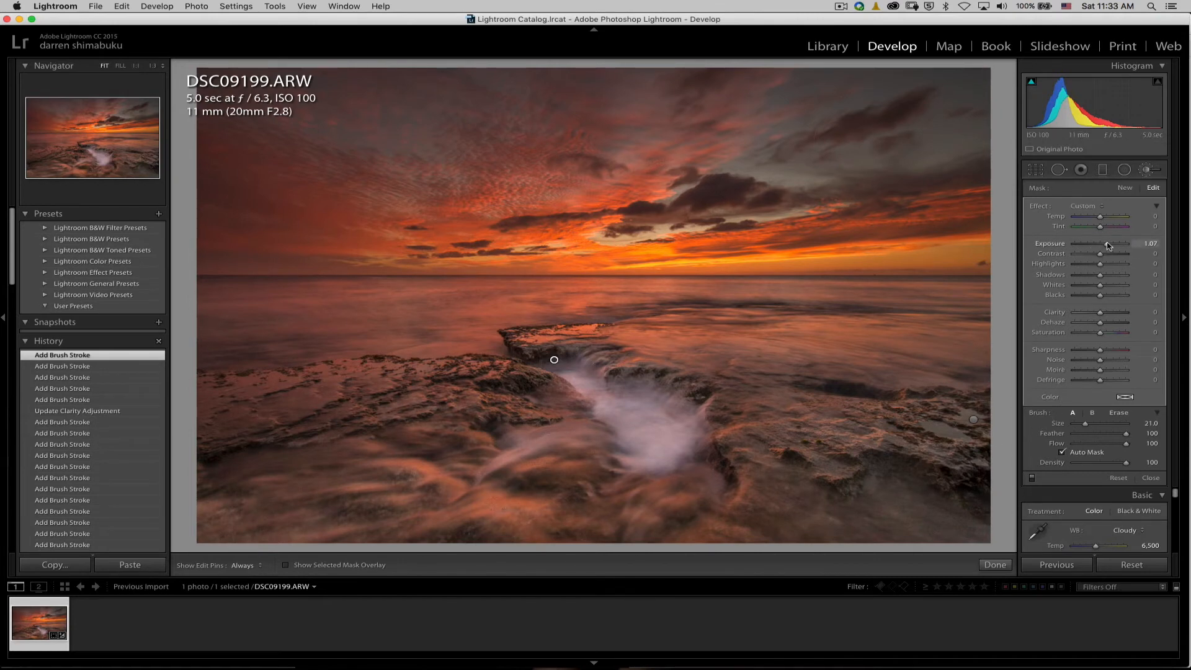
left_click_drag(1127, 244, 1104, 271)
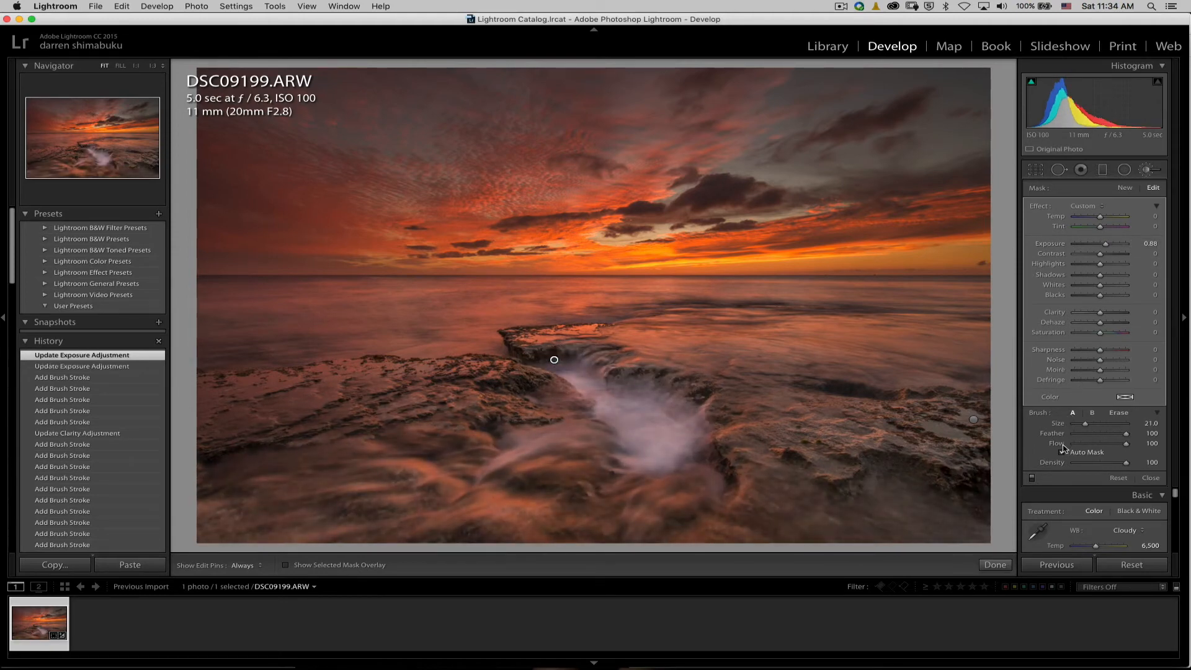
left_click(994, 566)
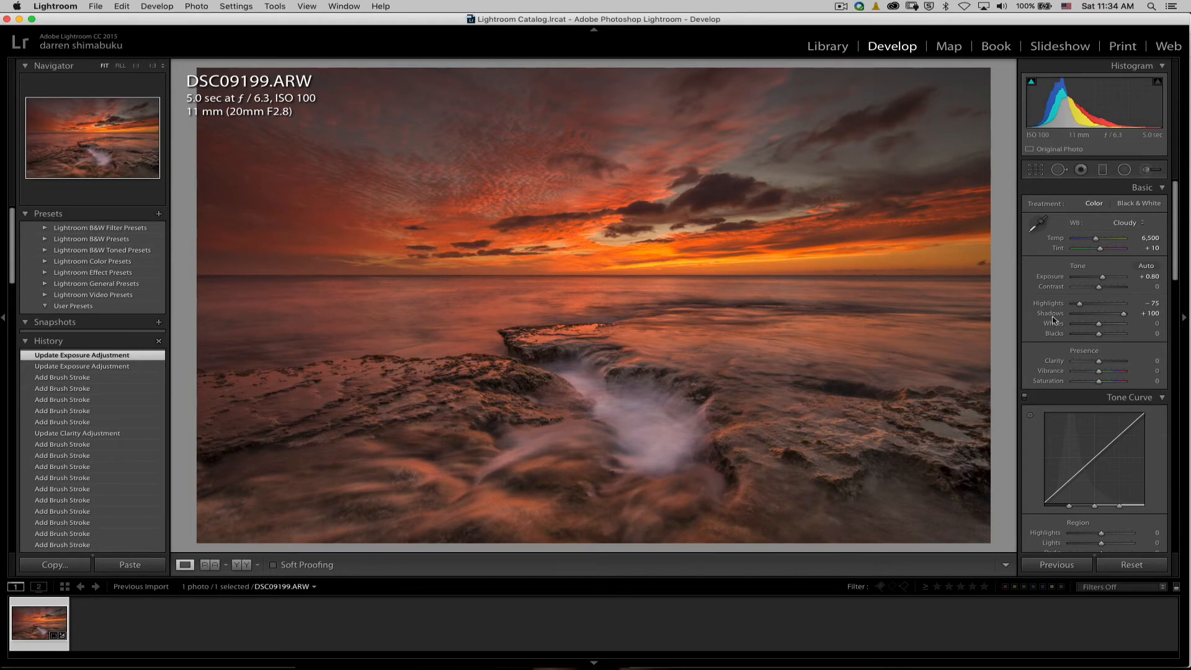
Begin a new brush adjustment with exposure reset to 0.00 and sharpness 66, starting on the rocks at the photo's right edge.
left_click(1156, 174)
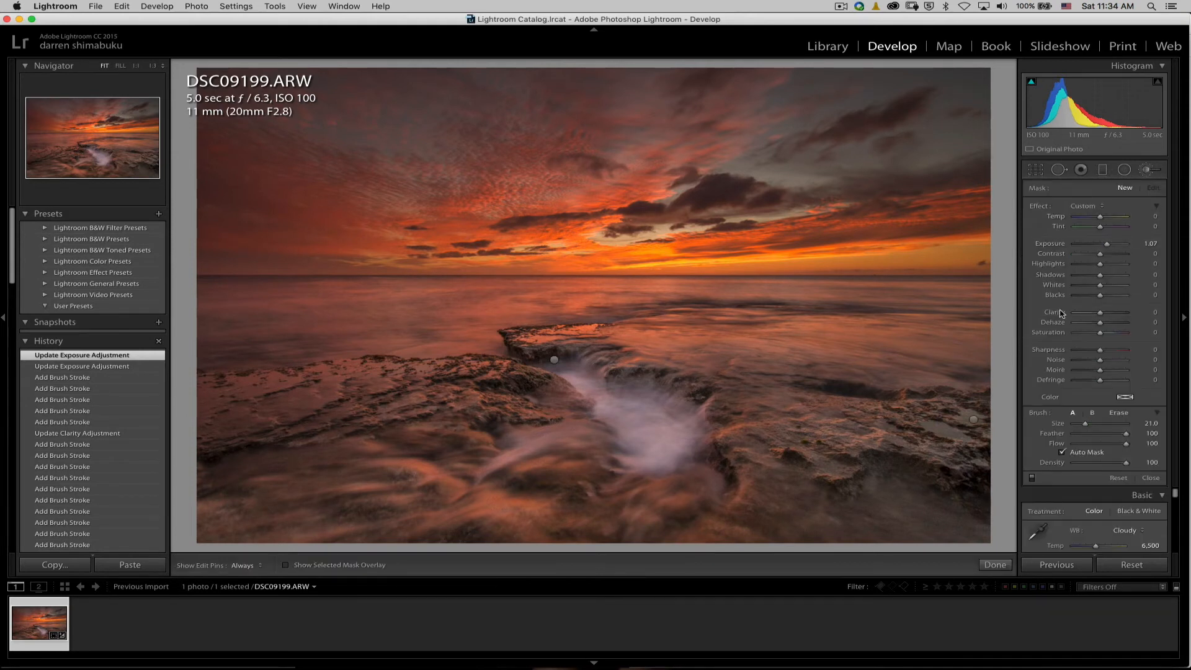
double_click(1058, 245)
left_click(960, 436)
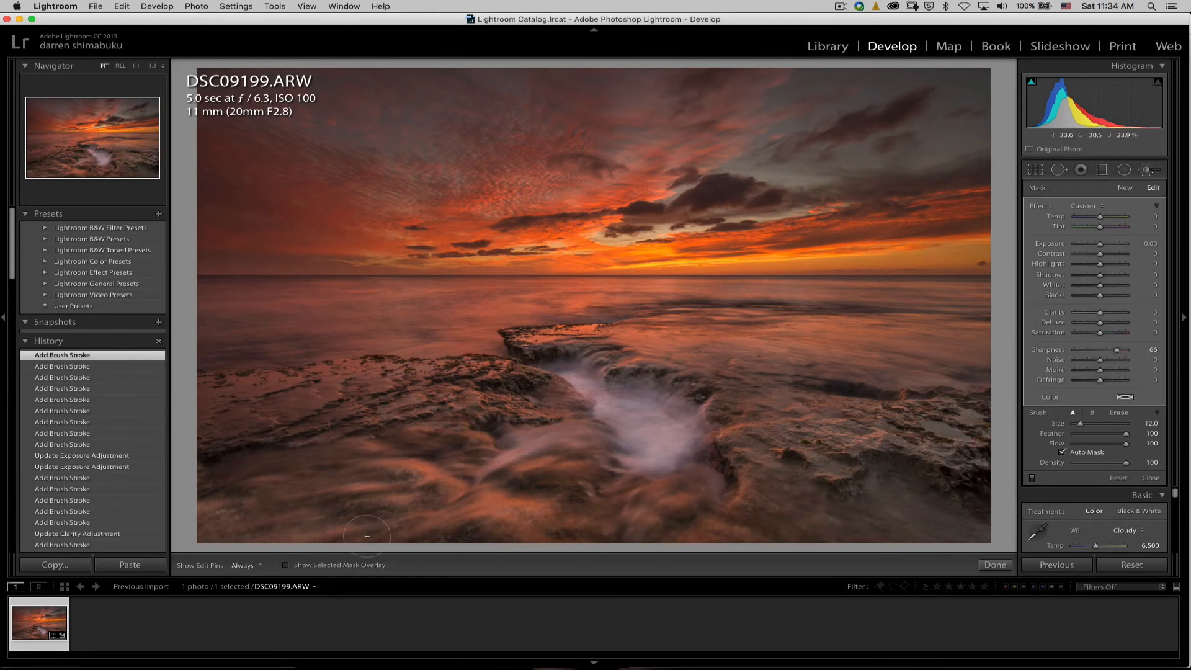
Paint the sharpness adjustment over the foreground and right-hand rocks with a size 12 brush, hiding the edit pins, and finish brushing.
mouse_move(366, 536)
left_mouse_down()
mouse_move(242, 514)
mouse_move(410, 461)
left_mouse_up()
left_click_drag(665, 490, 579, 491)
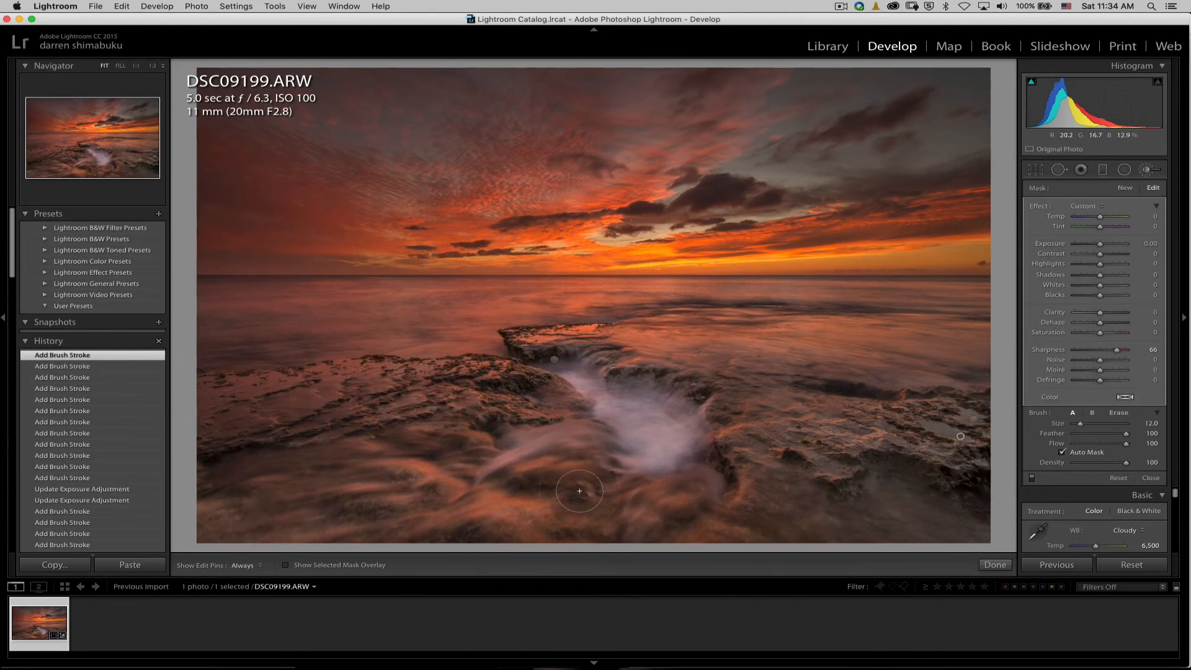
left_click_drag(710, 473, 722, 464)
left_click_drag(812, 471, 836, 484)
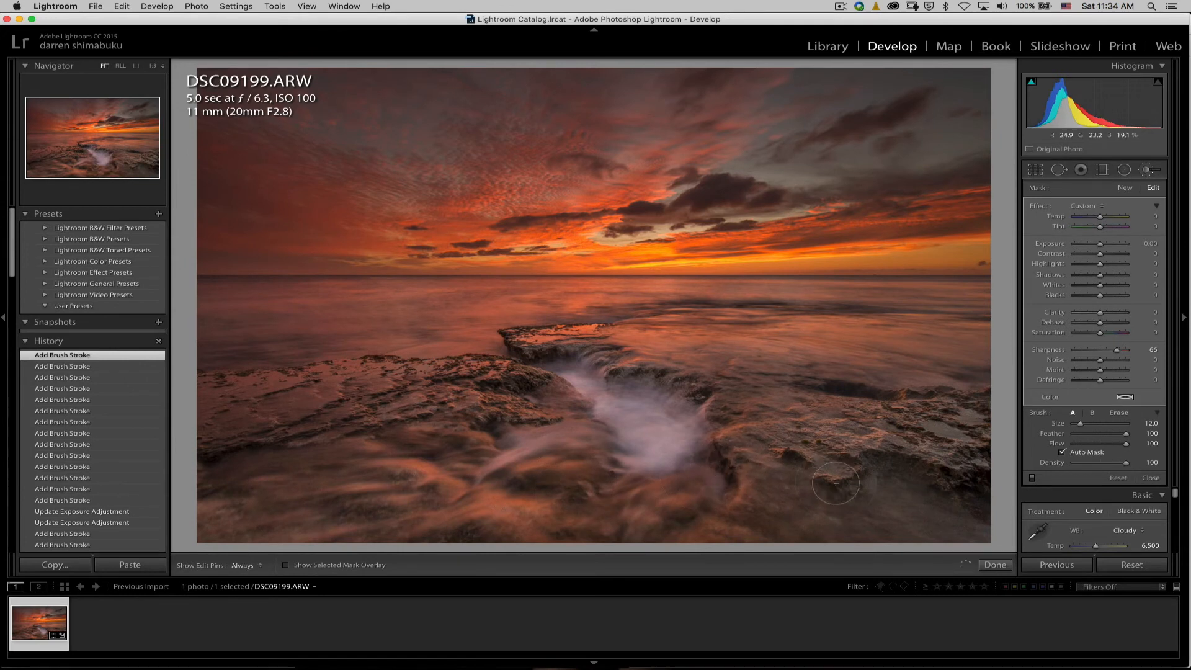
key("h")
mouse_move(834, 407)
left_mouse_down()
mouse_move(884, 456)
mouse_move(969, 439)
mouse_move(990, 474)
left_mouse_up()
left_click(996, 565)
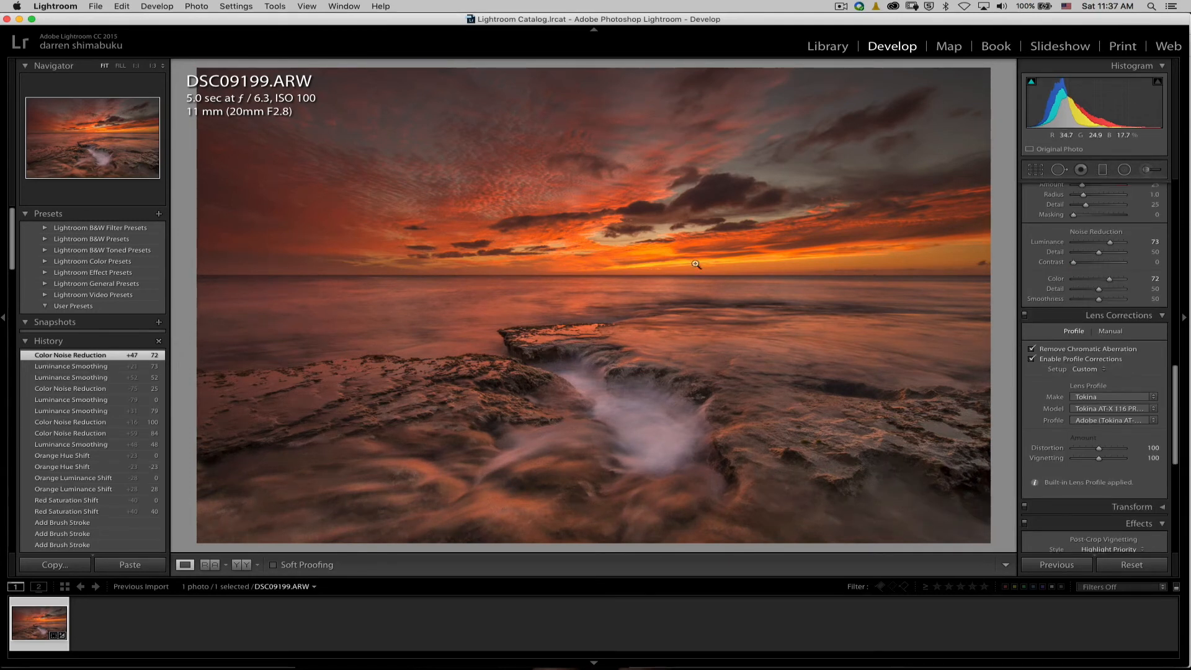
Inspect the clouds up close, brush a clarity 7 adjustment onto the rippled clouds with size 12, and finish brushing.
left_click(498, 244)
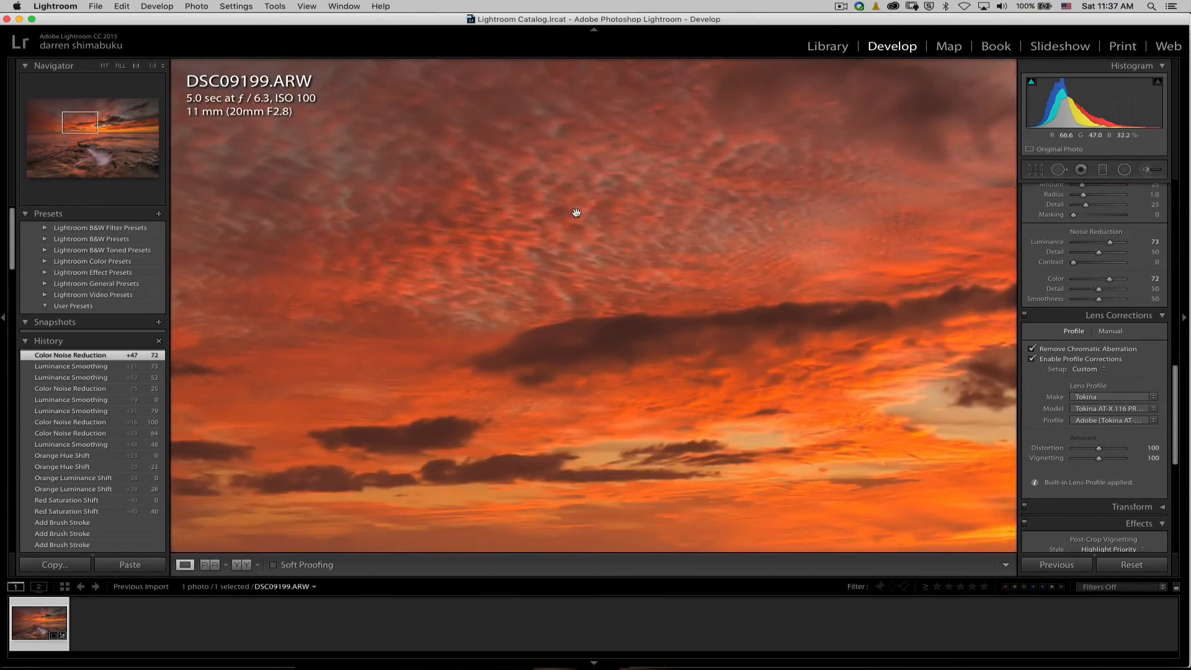
left_click(576, 213)
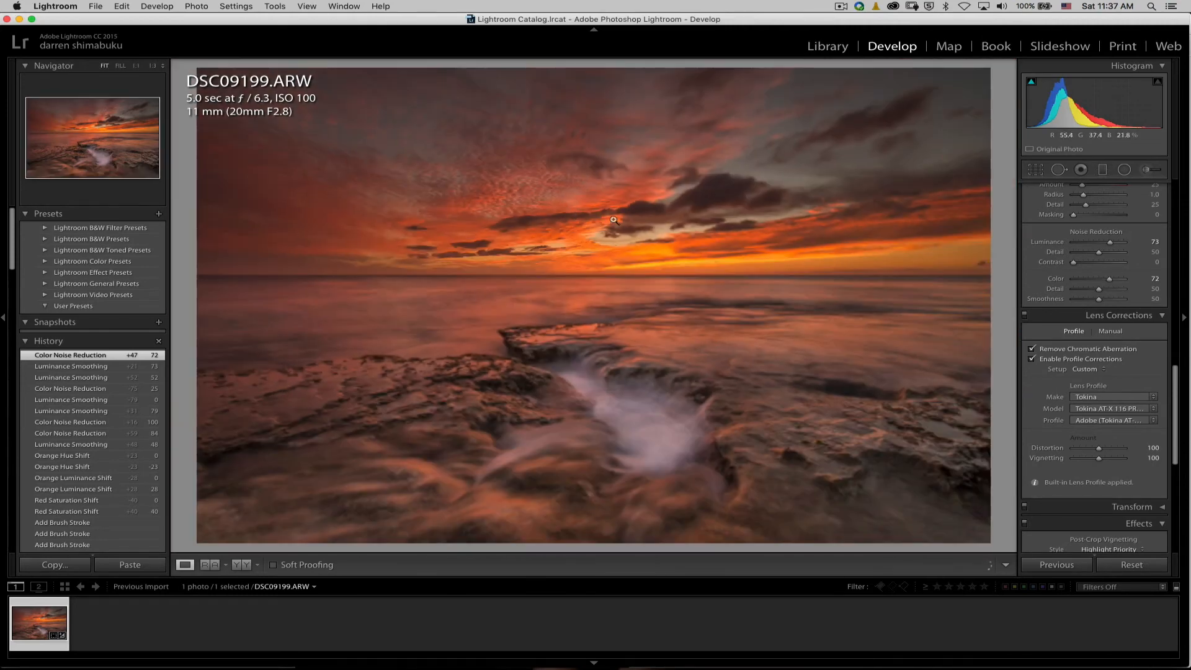
left_click(1148, 170)
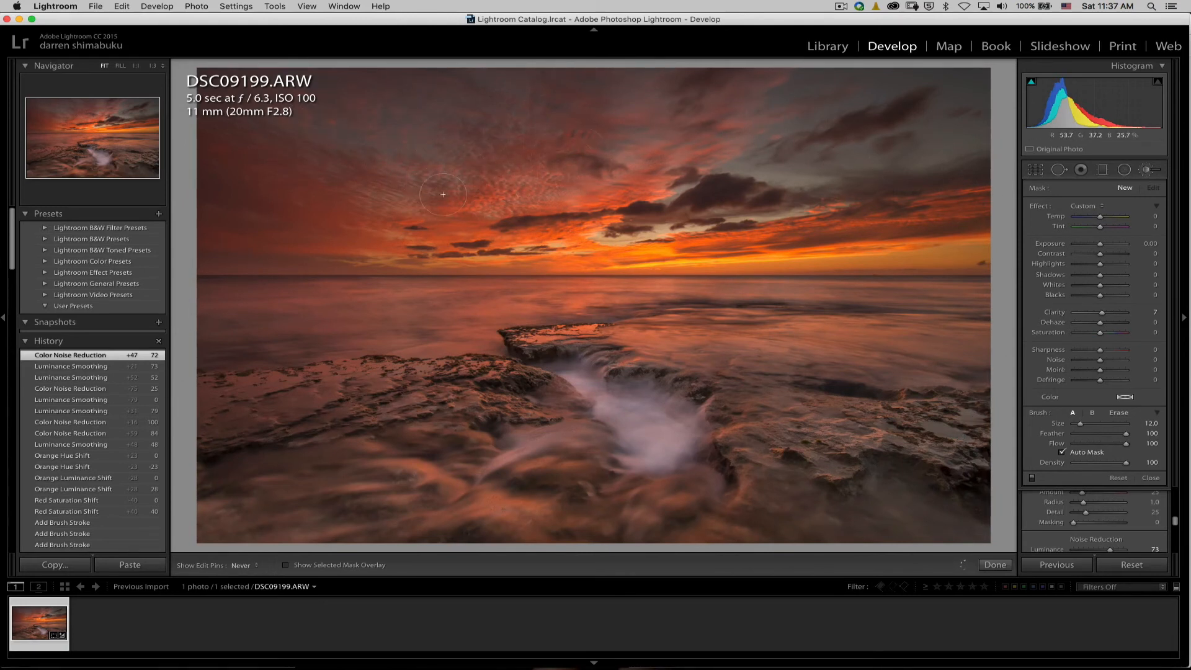
left_click(515, 178)
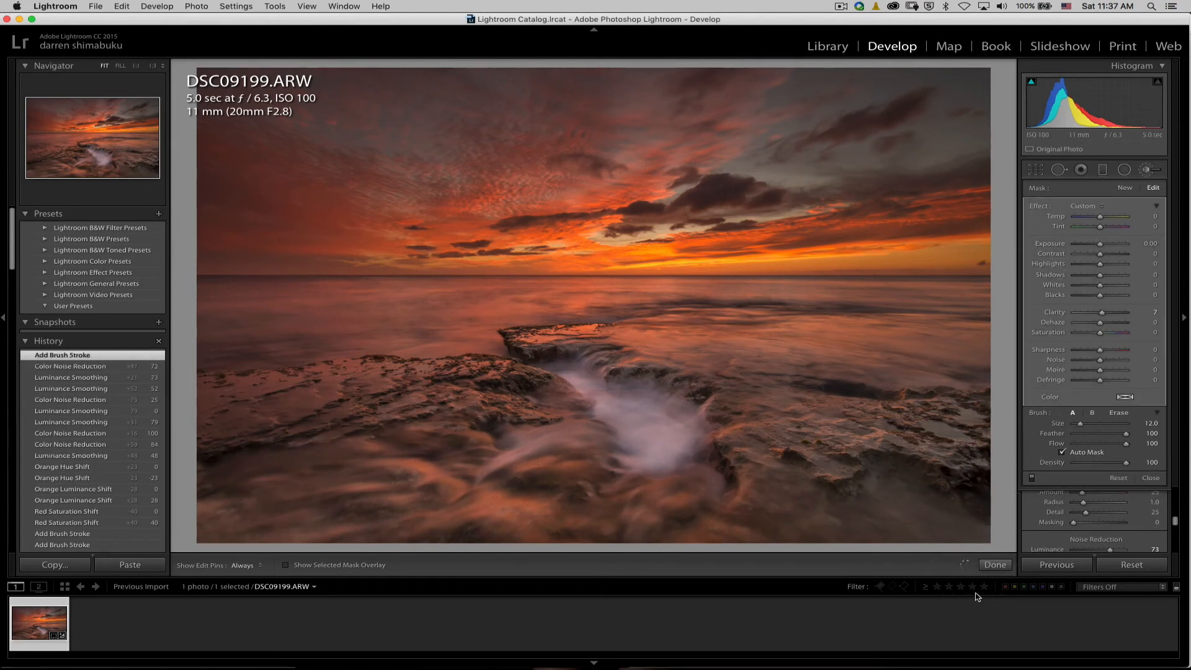
left_click(996, 565)
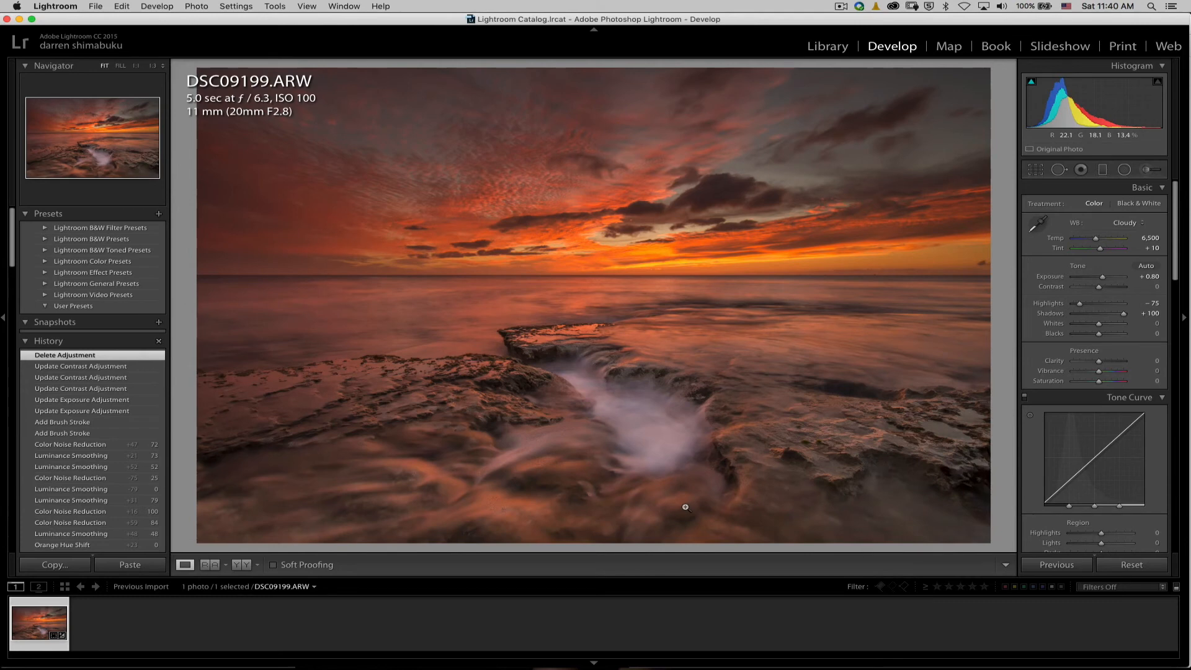
Compare the edited photo with its original version twice, ending on the edited view.
key("backslash")
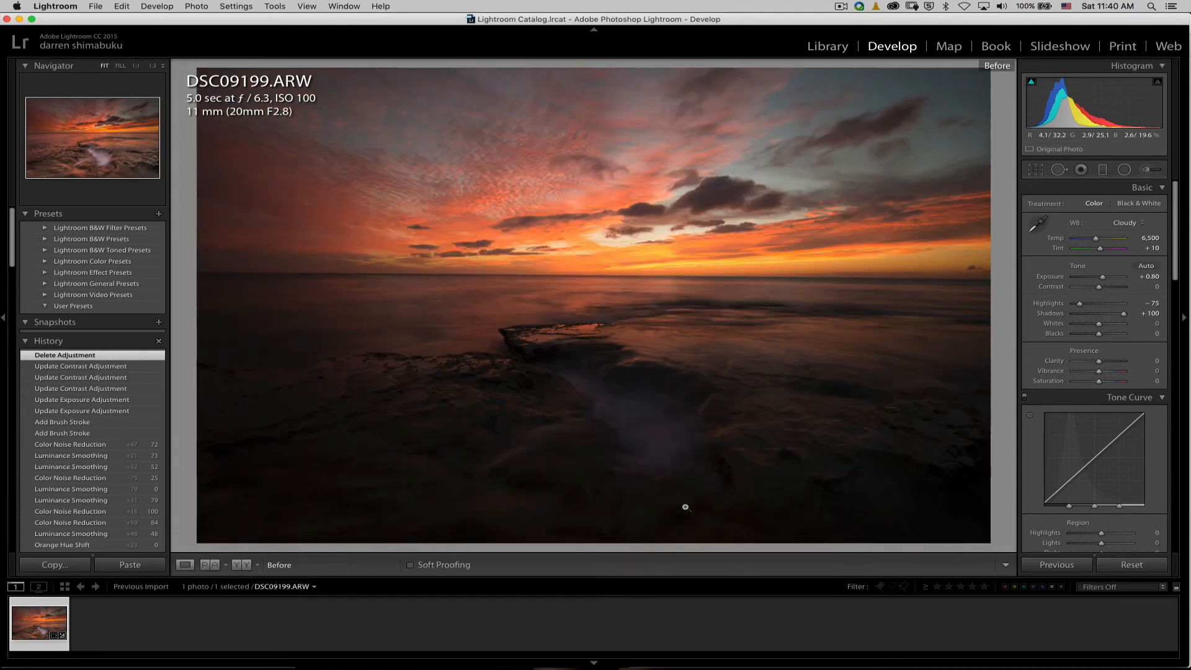
key("backslash")
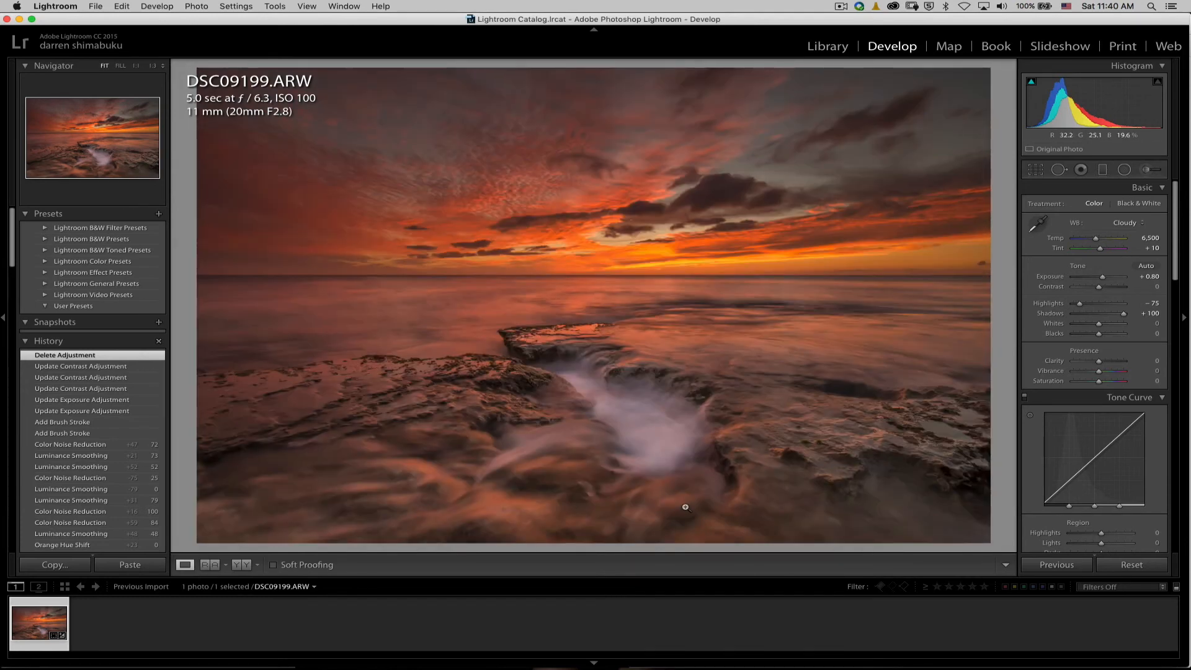
key("backslash")
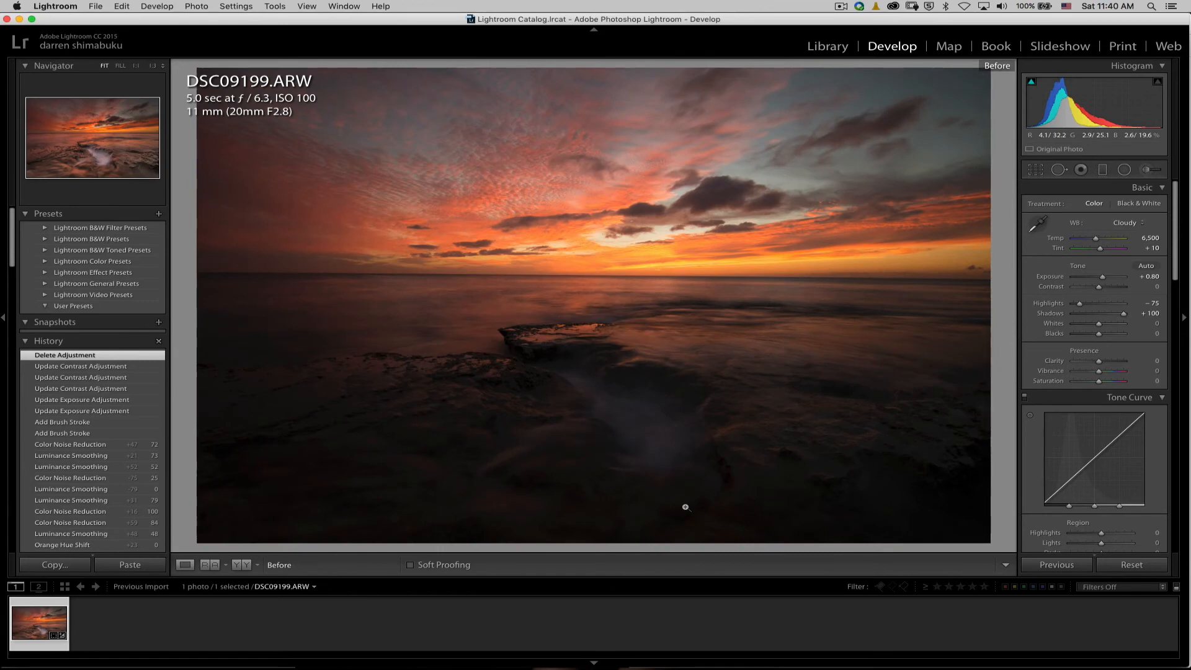
key("backslash")
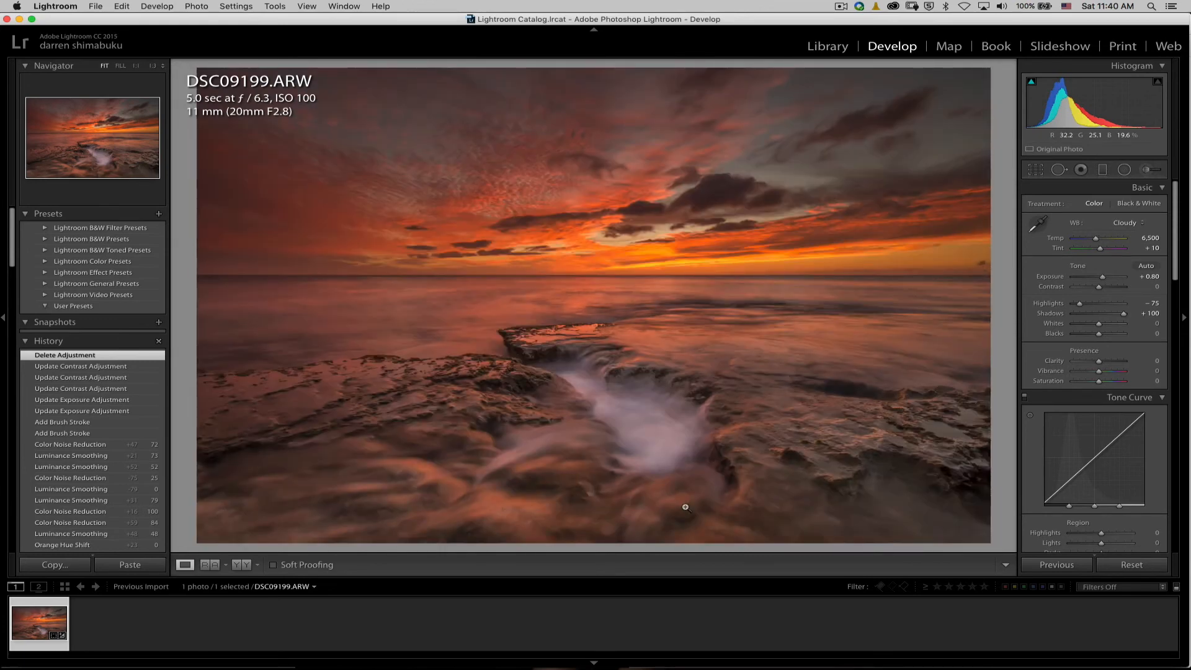
Brush exposure 0.20, contrast 22 and clarity 24 onto the sea beyond the rock ledge, enlarging the brush from size 7 to 11.
left_click(1149, 172)
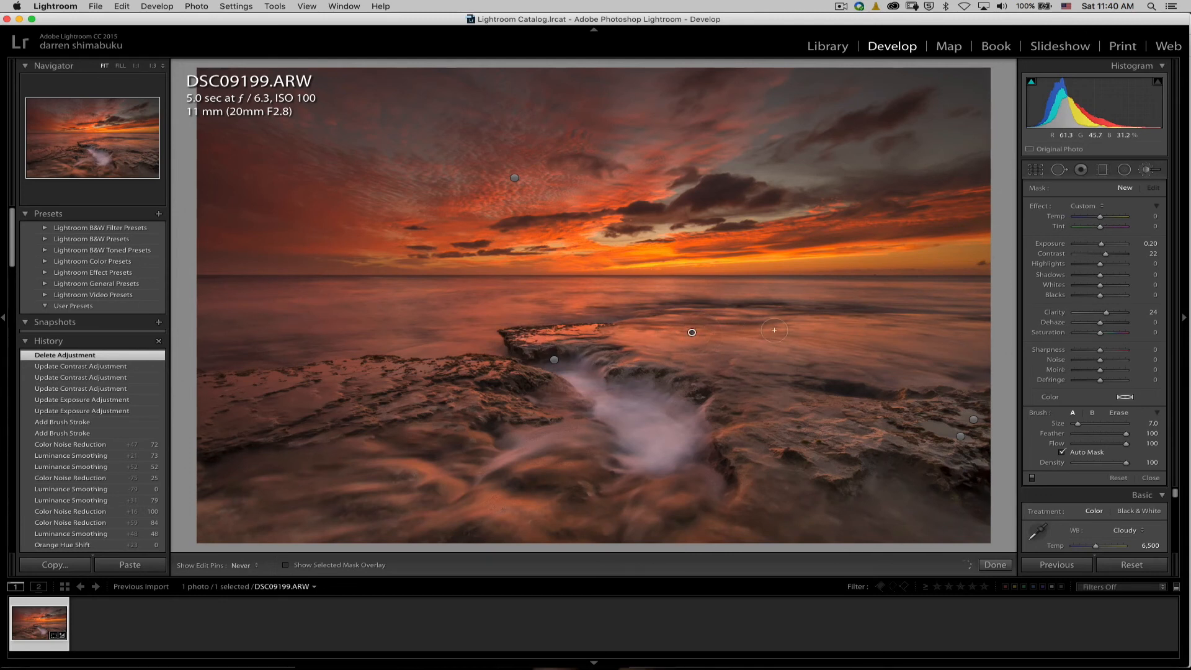
left_click_drag(774, 330, 769, 332)
key("[")
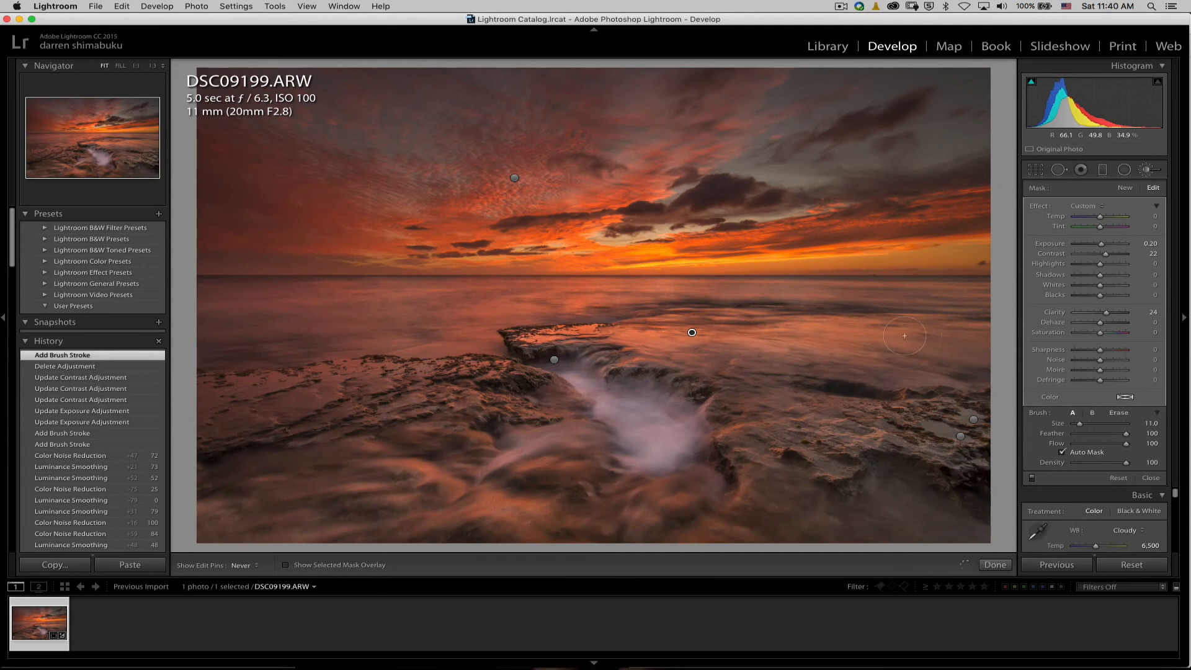
left_click_drag(1003, 343, 862, 334)
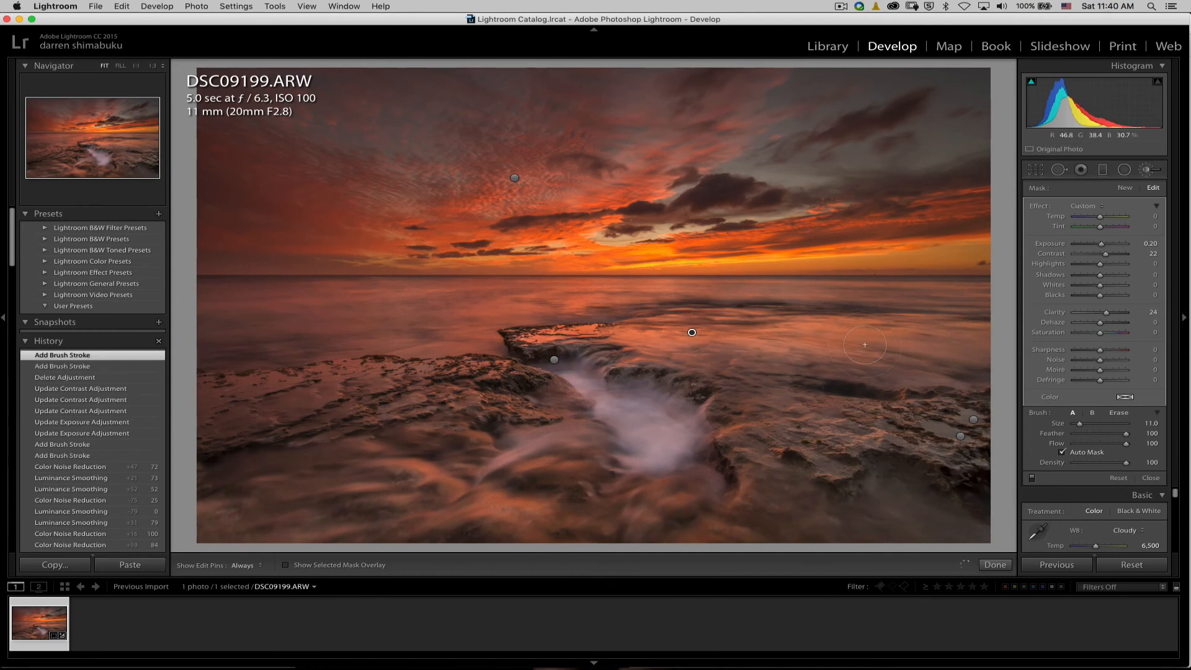